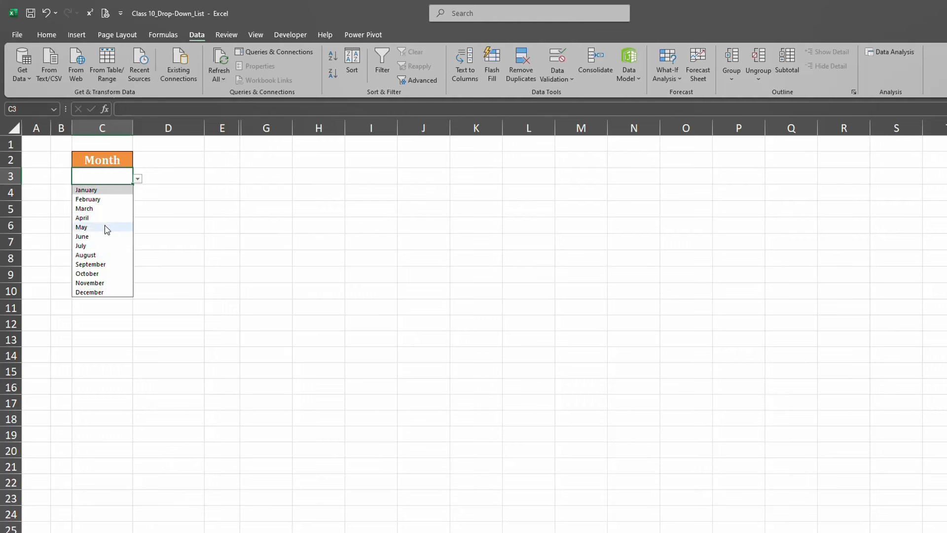
# Choose May from the month drop-down list in cell C3.
pyautogui.click(105, 227)
pyautogui.hotkey('alt', 'Down')
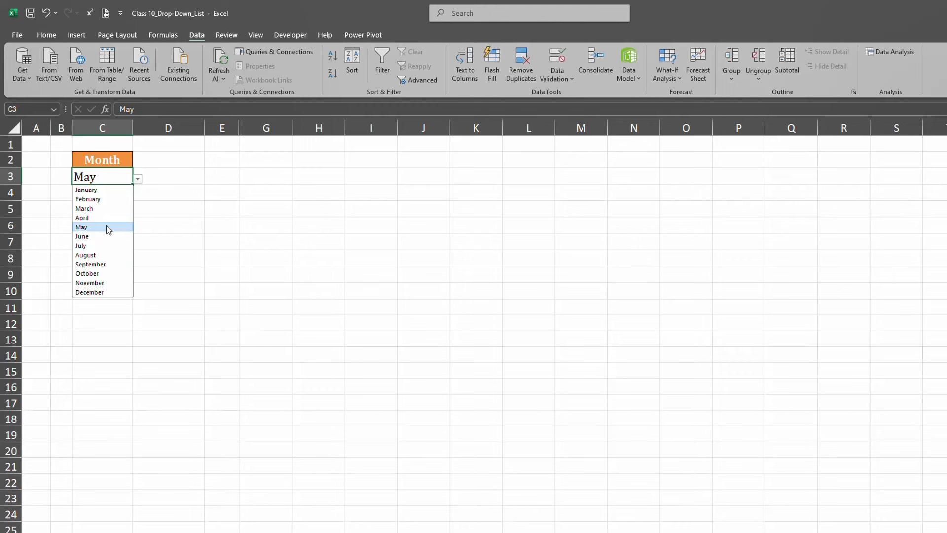
pyautogui.click(173, 221)
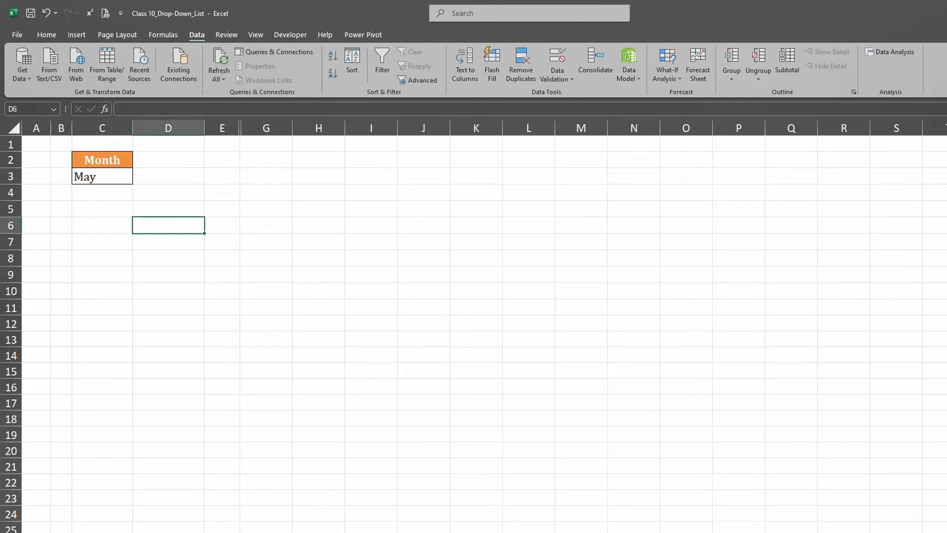
# Switch to the blank next worksheet and enter the heading Month in cell B2.
pyautogui.hotkey('ctrl', 'pagedown')
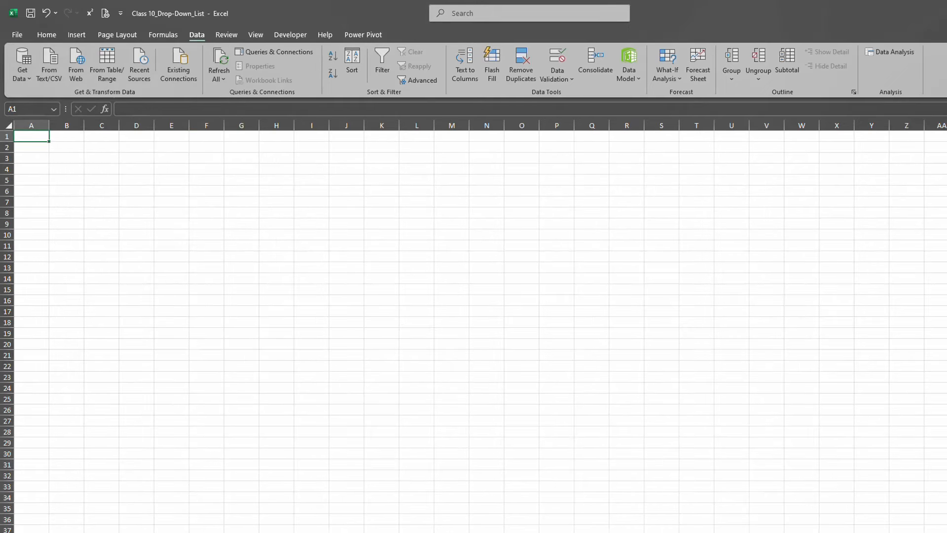
pyautogui.click(74, 147)
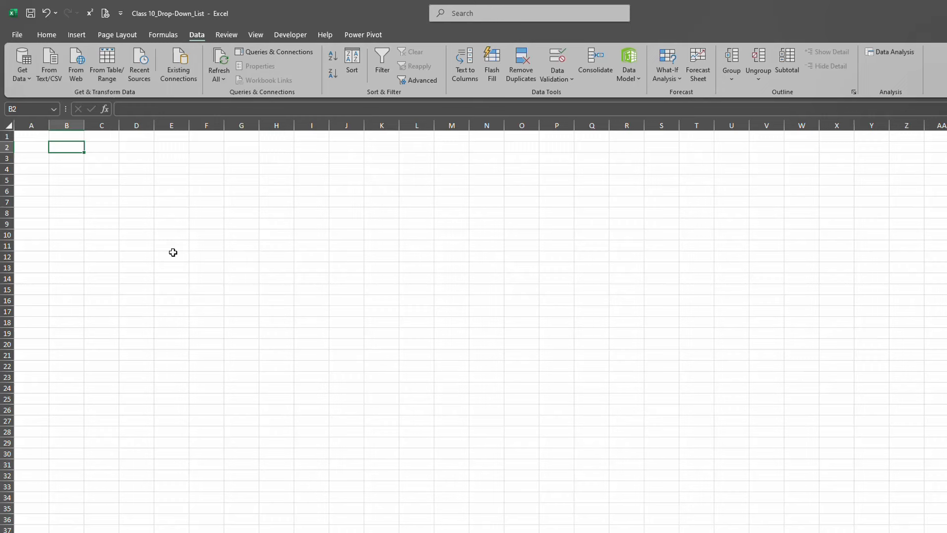
pyautogui.write('Month')
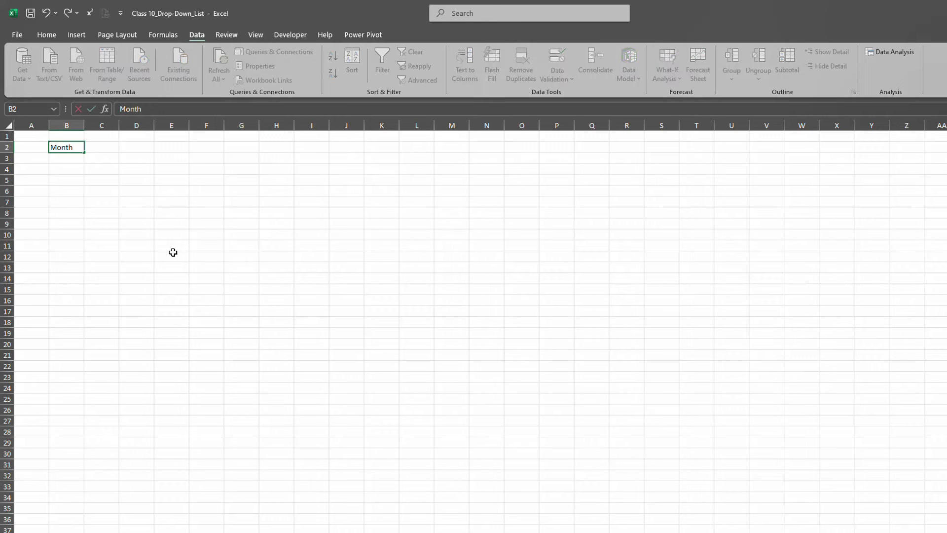
pyautogui.press('Return')
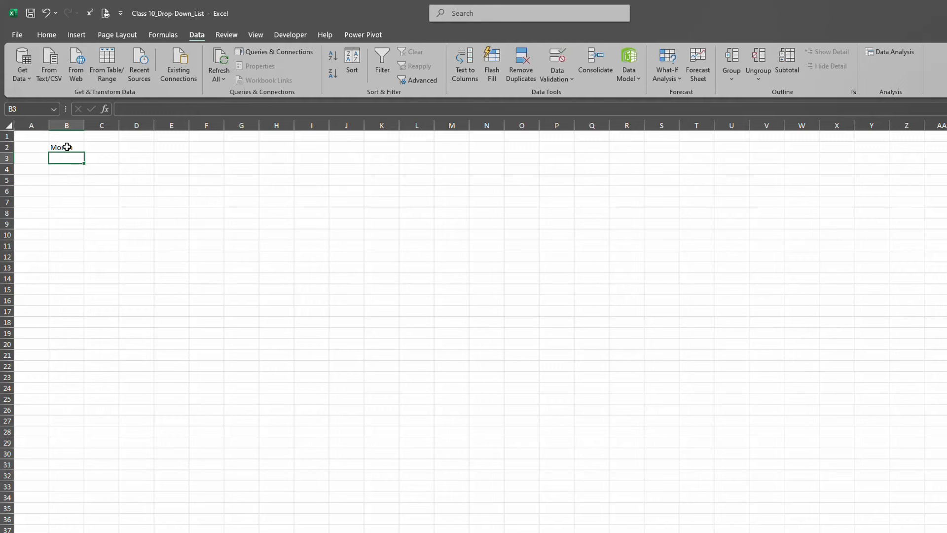
# Apply borders around cells B2 and B3.
pyautogui.moveTo(67, 148); pyautogui.dragTo(67, 157)
pyautogui.click(46, 35)
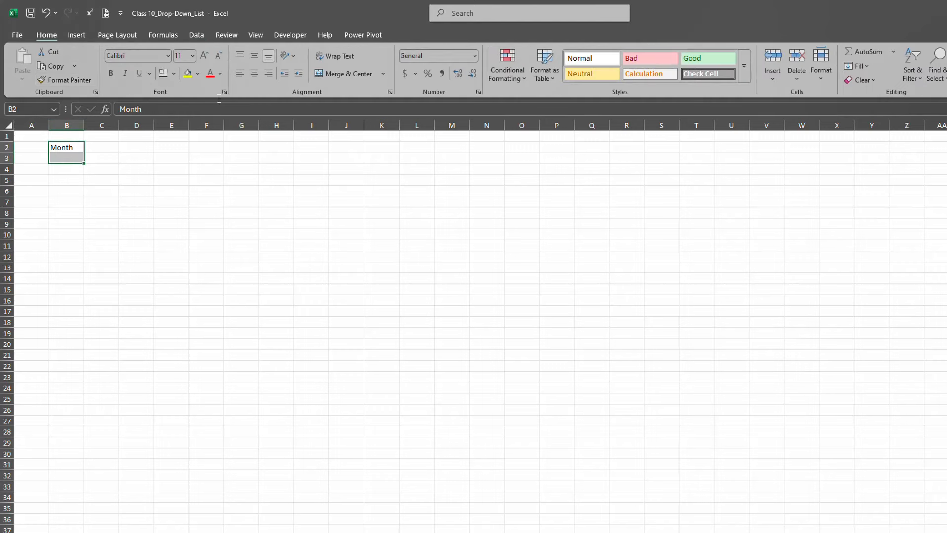
pyautogui.click(173, 73)
pyautogui.click(180, 183)
# Format the Month heading in B2 with yellow fill, bold text, and horizontal and vertical centring.
pyautogui.click(188, 74)
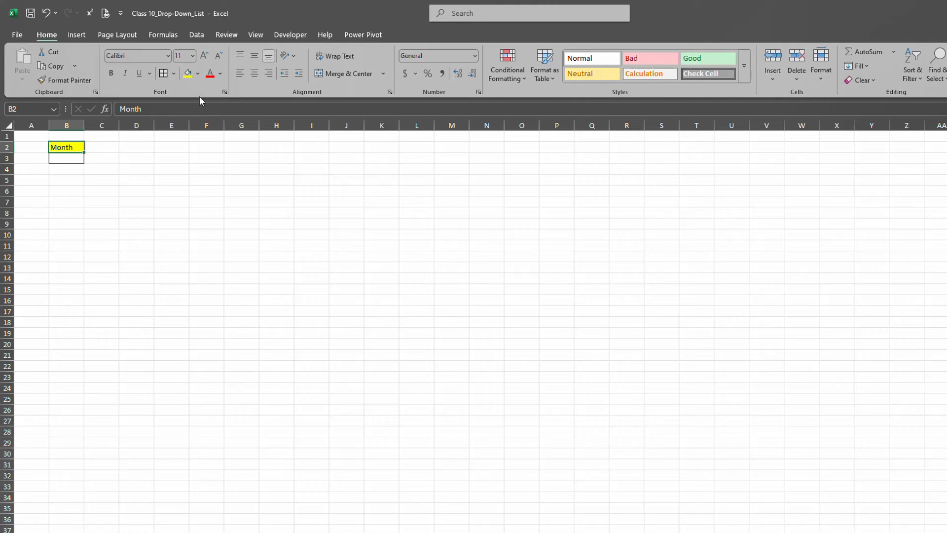
pyautogui.click(254, 72)
pyautogui.click(254, 56)
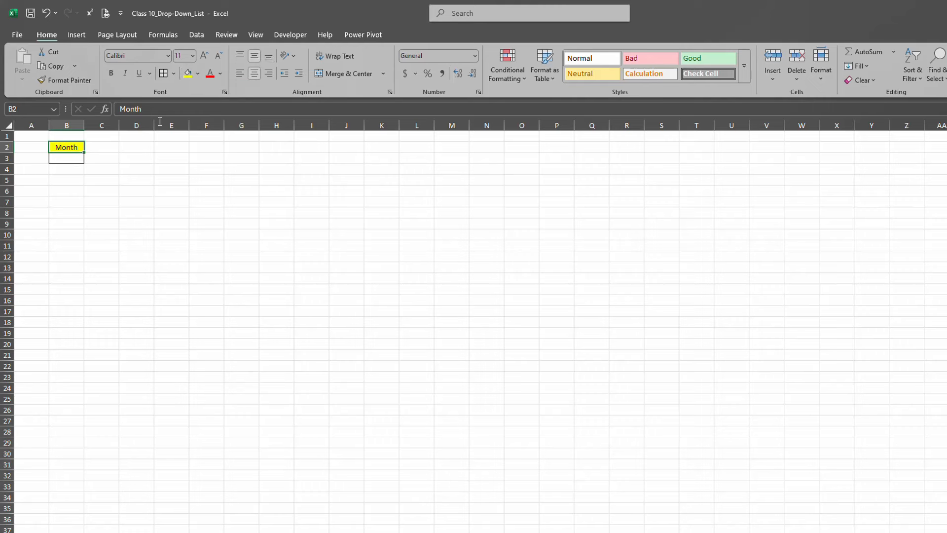
pyautogui.click(110, 73)
pyautogui.click(218, 266)
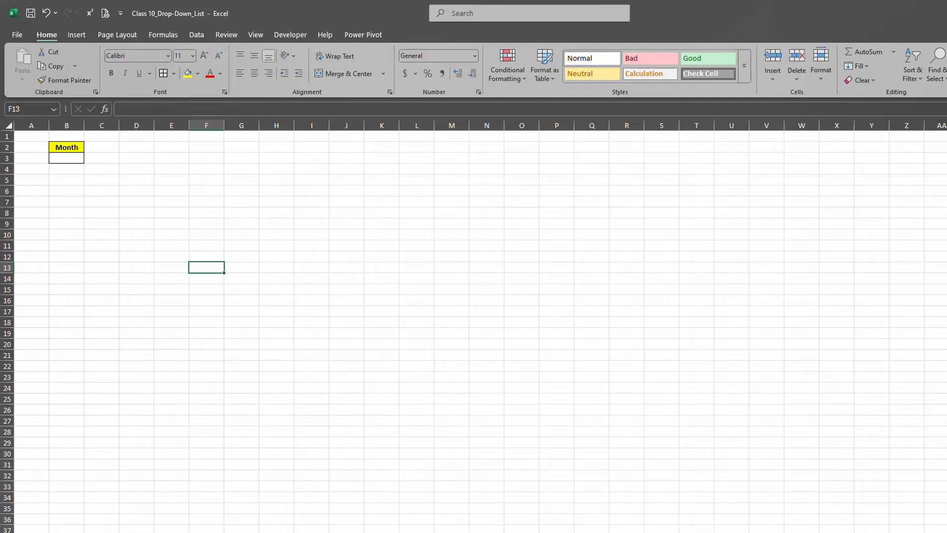
pyautogui.keyDown('ctrl'); pyautogui.scroll(5, 321, 382); pyautogui.keyUp('ctrl')
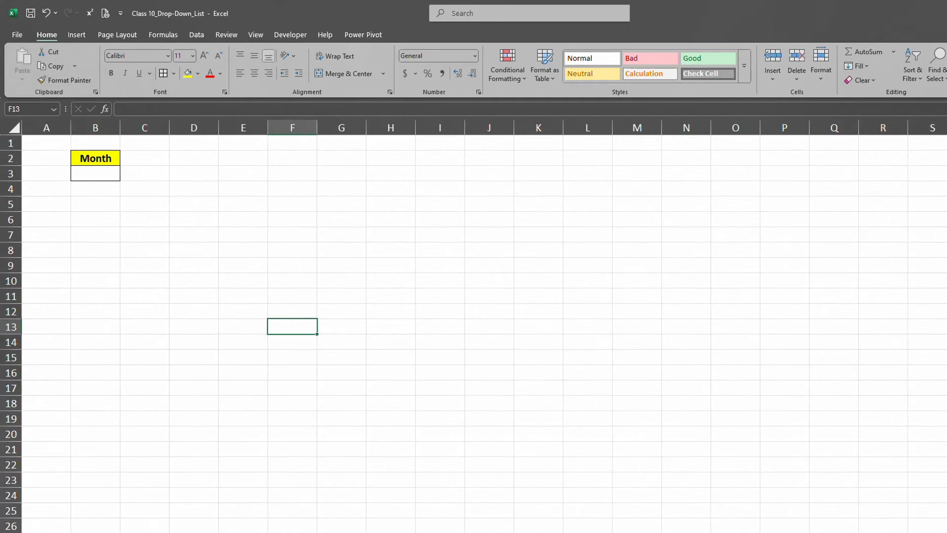
# Create a drop-down list in cell B3 using List data validation with the source Jan,Feb,Mar.
pyautogui.click(107, 181)
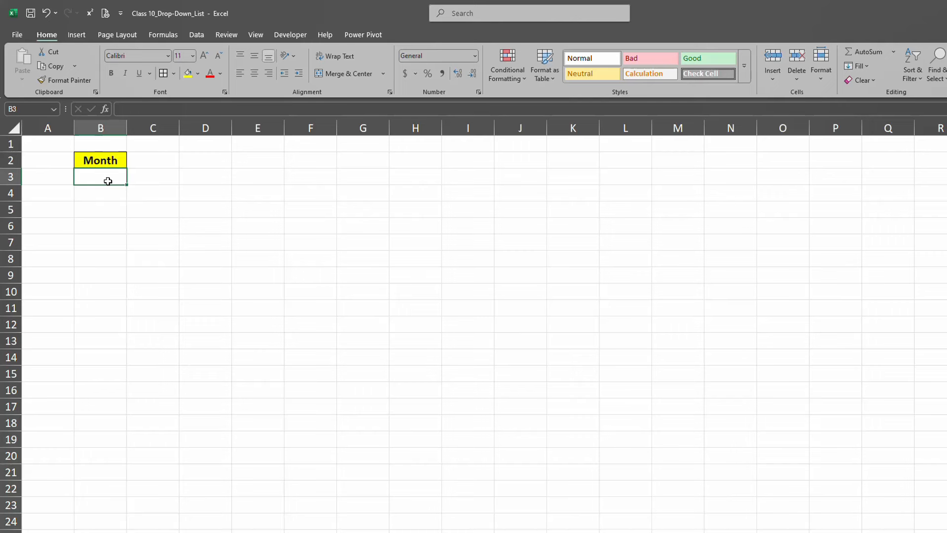
pyautogui.click(205, 33)
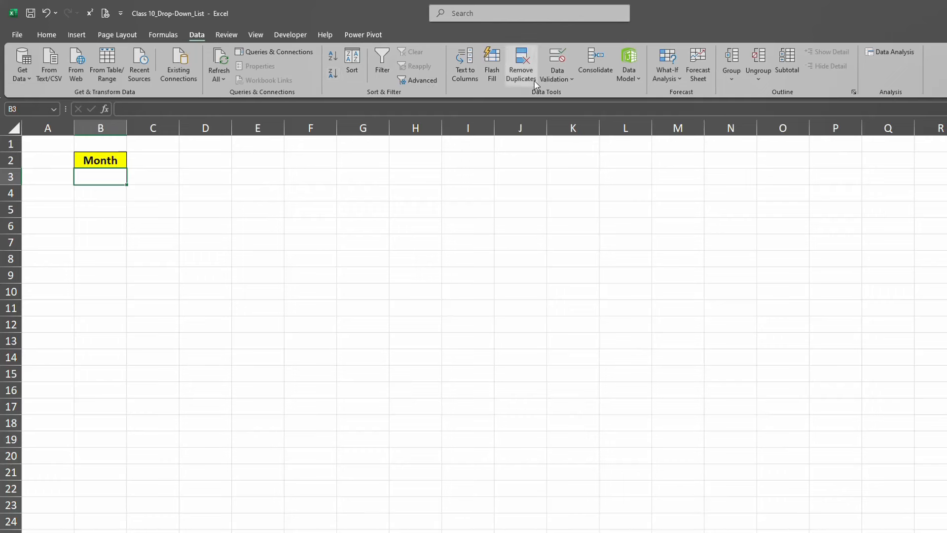
pyautogui.click(571, 76)
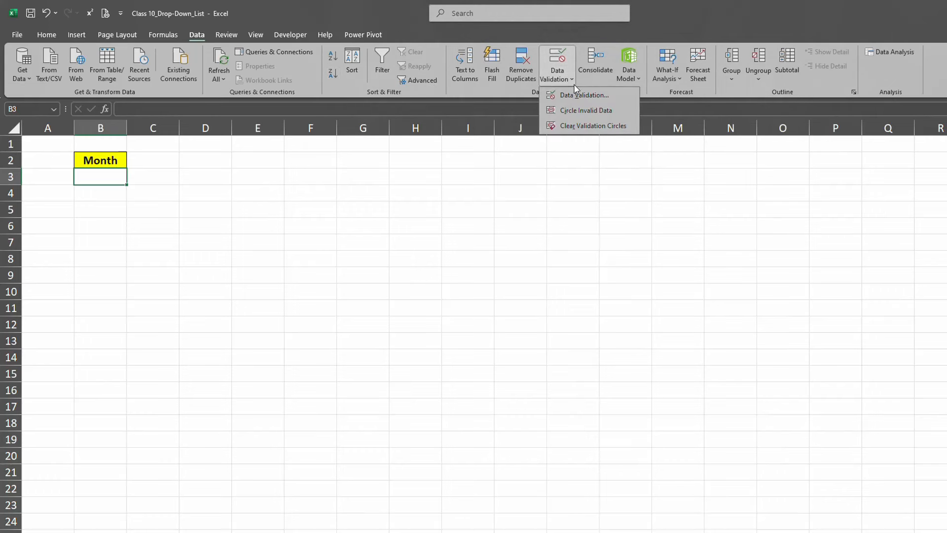
pyautogui.click(576, 97)
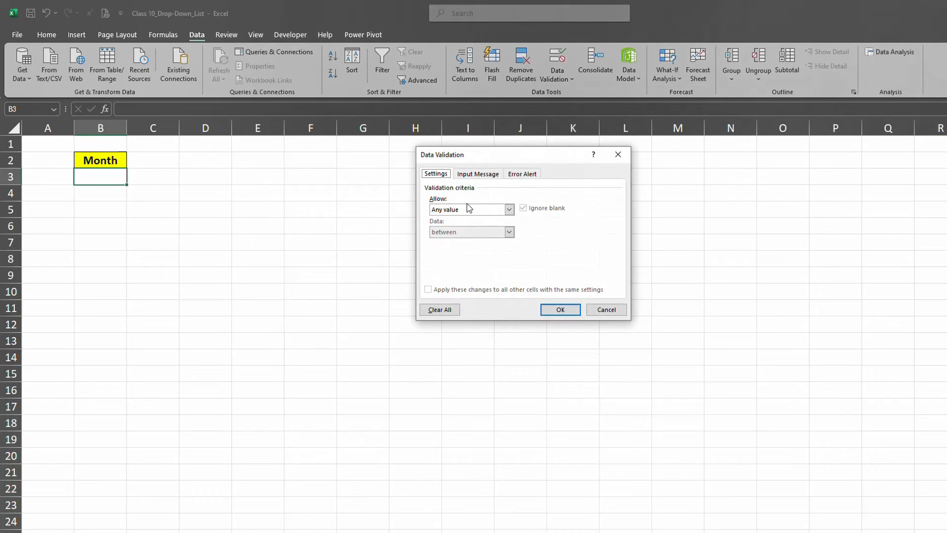
pyautogui.click(509, 210)
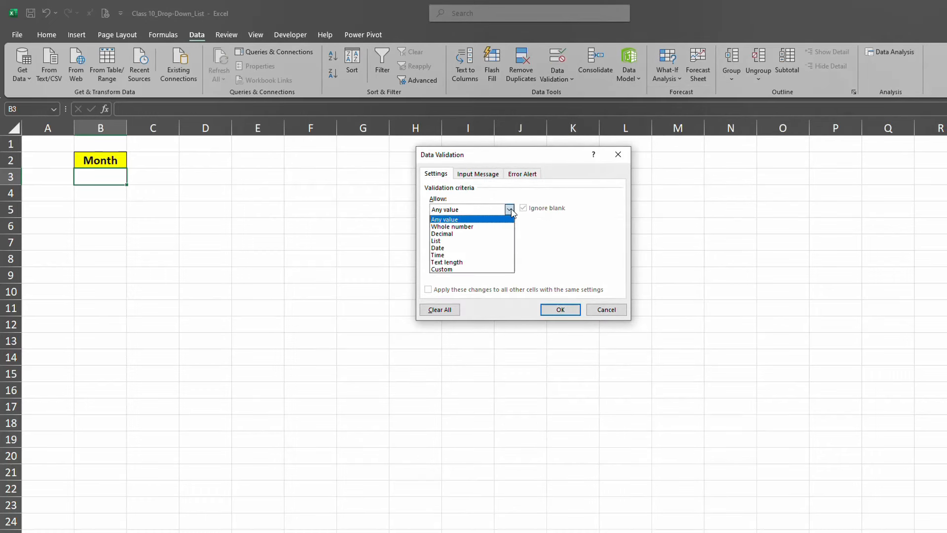
pyautogui.click(440, 241)
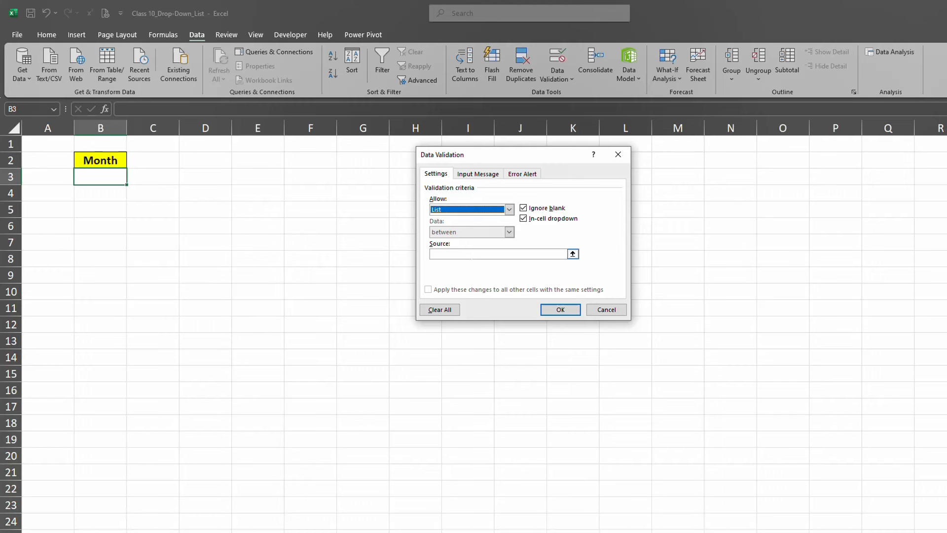
pyautogui.click(471, 254)
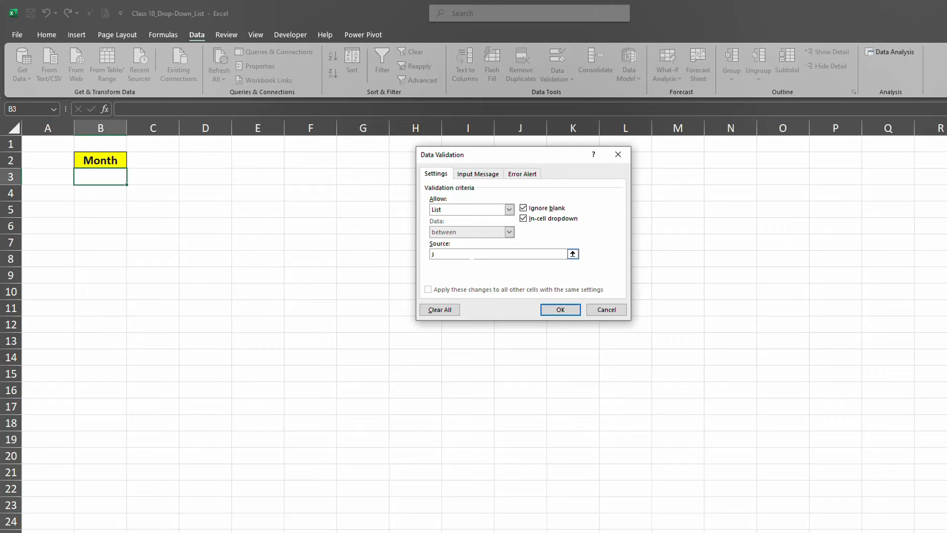
pyautogui.write('Jan,Feb,Mar')
pyautogui.click(561, 309)
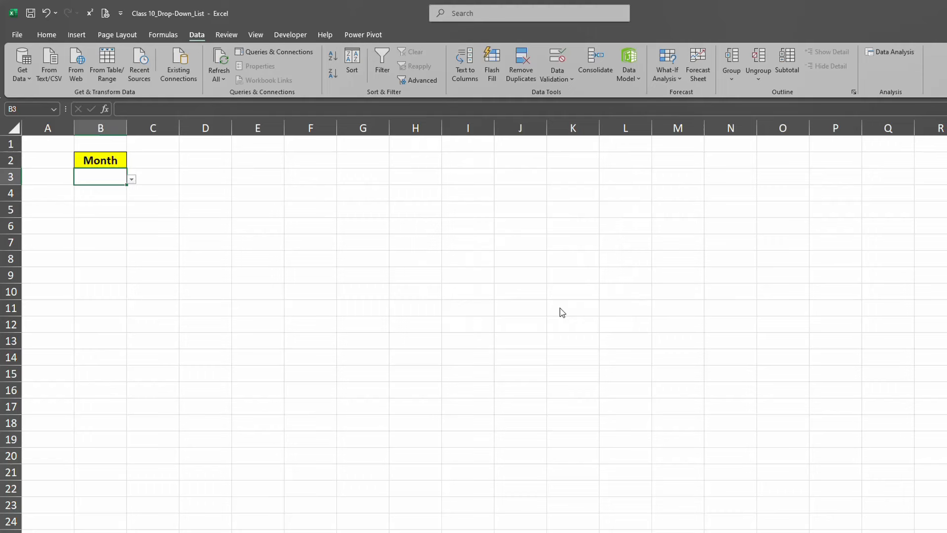
# Test the drop-down in B3 by choosing Feb and switching the selection to Mar.
pyautogui.click(133, 180)
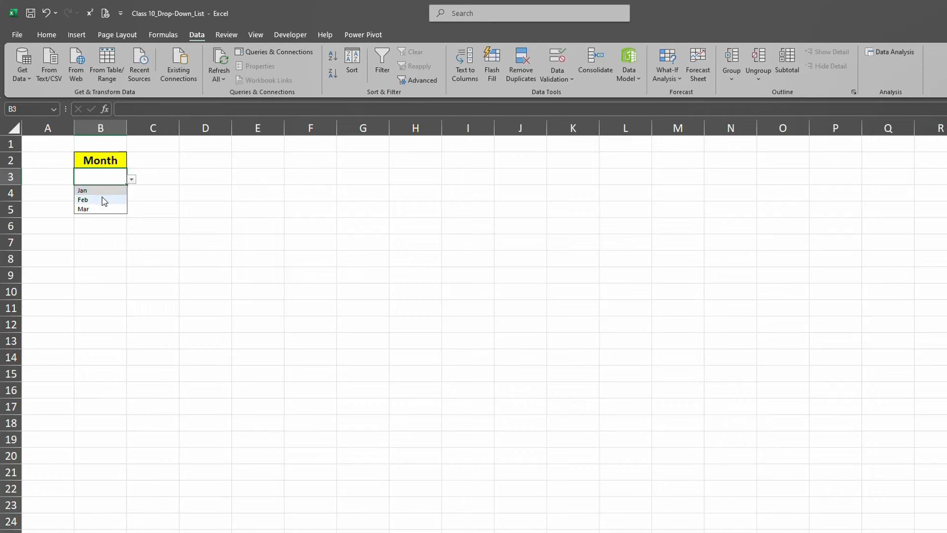
pyautogui.click(104, 200)
pyautogui.click(131, 179)
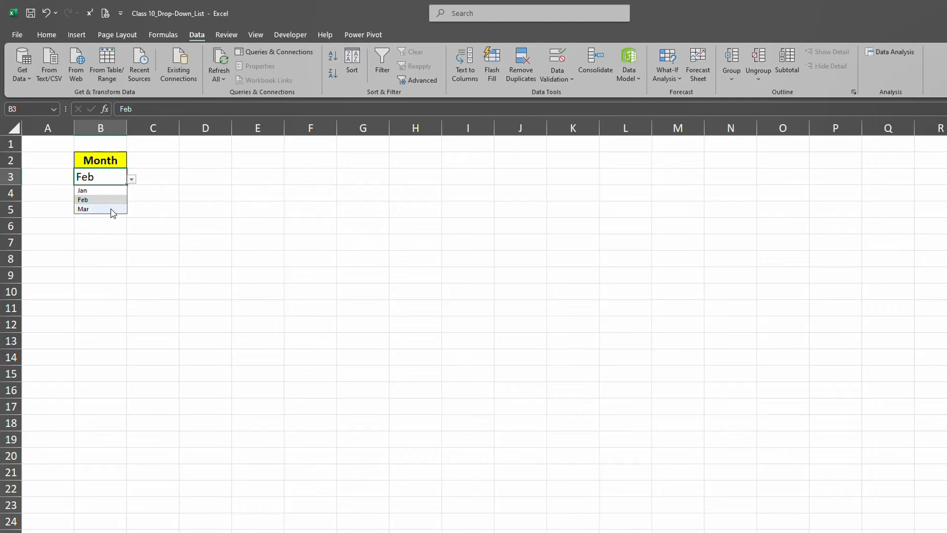
pyautogui.click(112, 209)
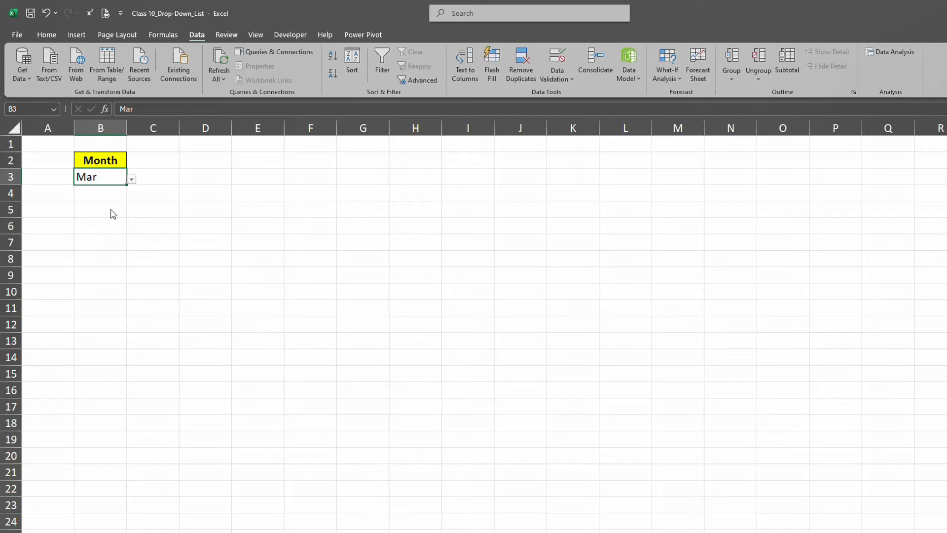
pyautogui.click(291, 243)
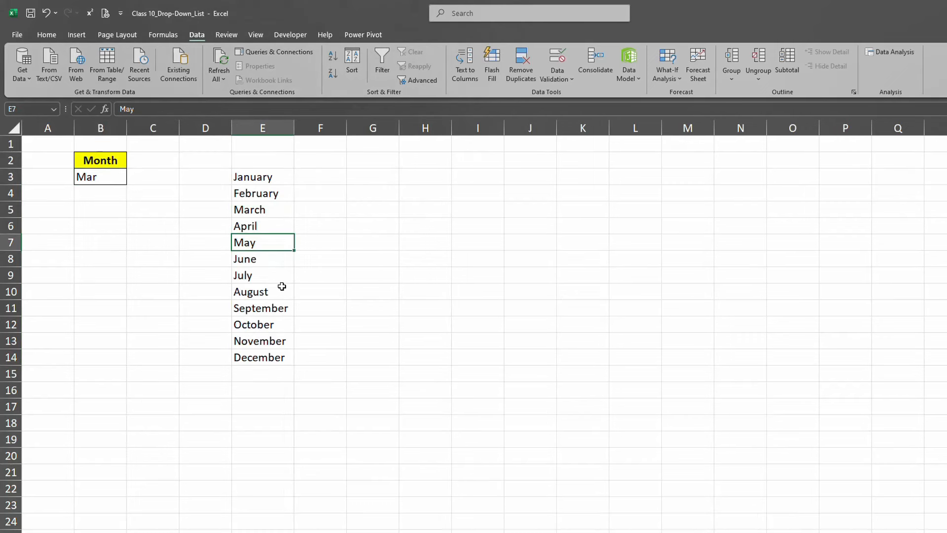
pyautogui.moveTo(269, 176); pyautogui.dragTo(274, 357)
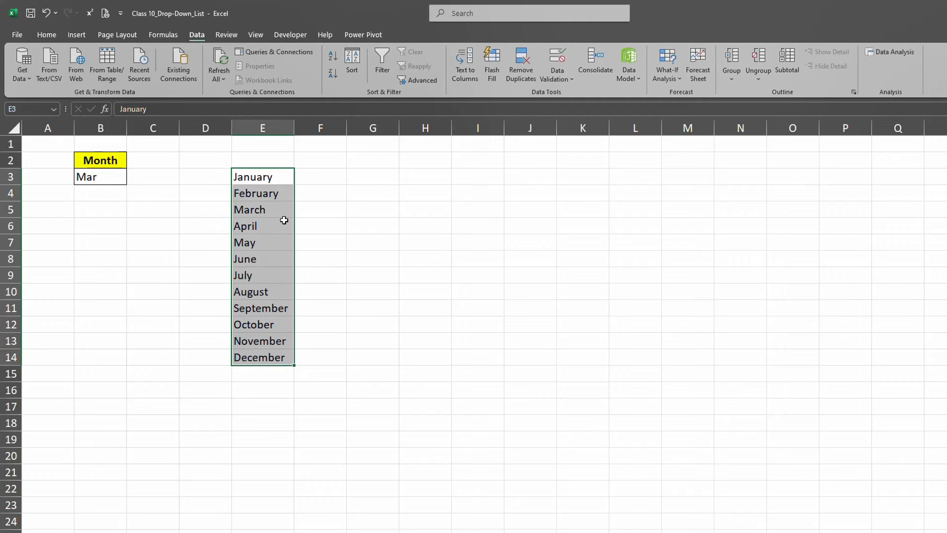
pyautogui.click(140, 237)
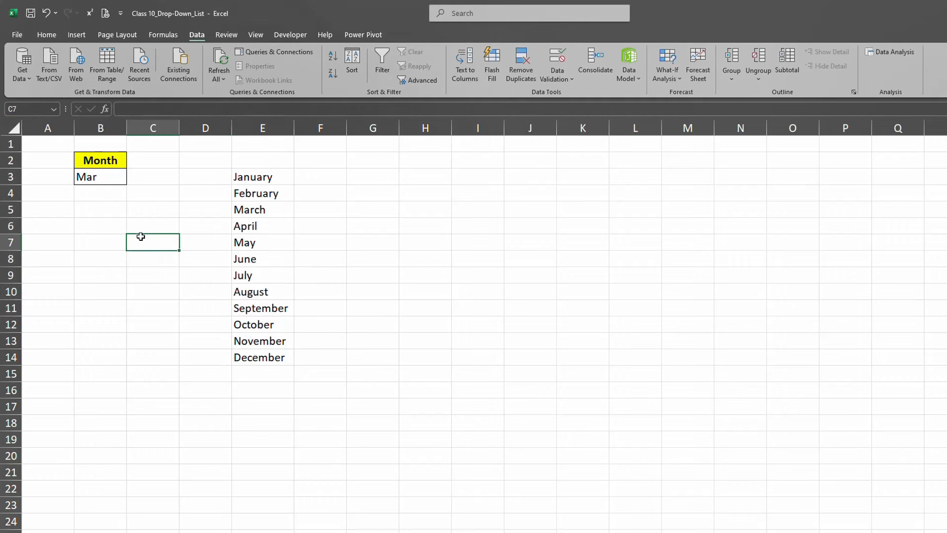
# Clear all data validation settings from cell B3 and delete the cell's content.
pyautogui.click(98, 176)
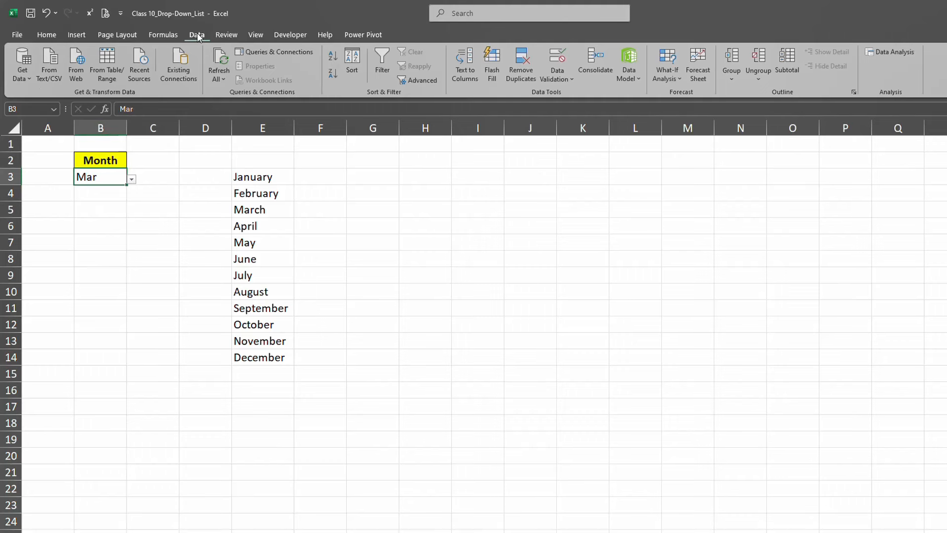
pyautogui.click(565, 81)
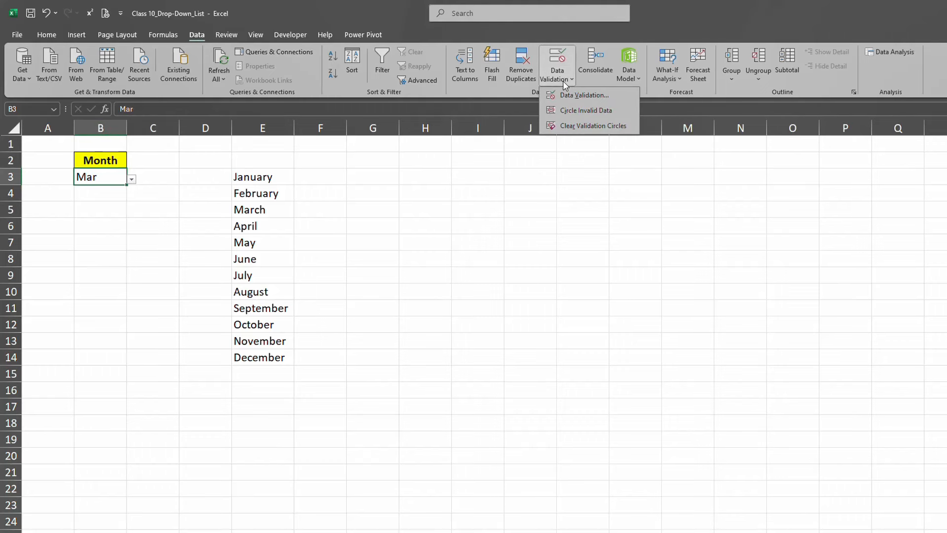
pyautogui.click(565, 96)
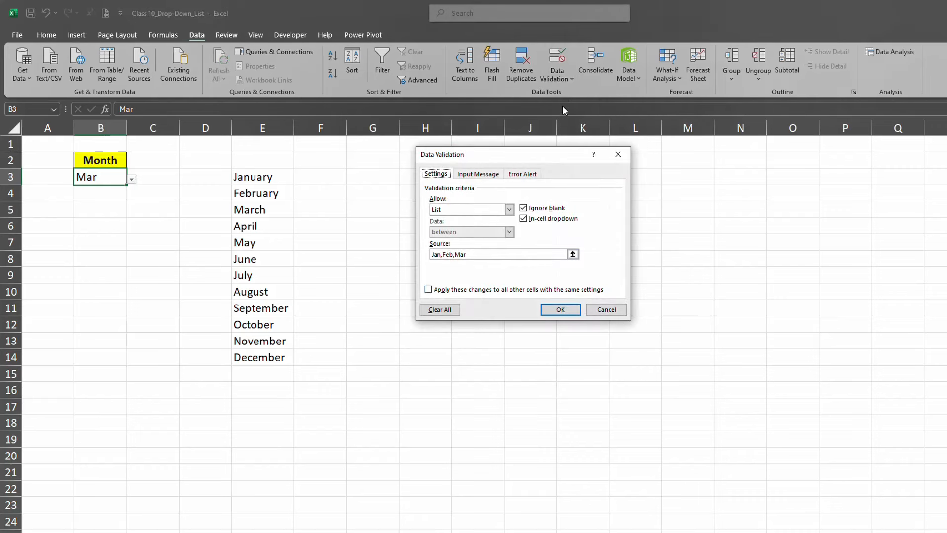
pyautogui.click(445, 311)
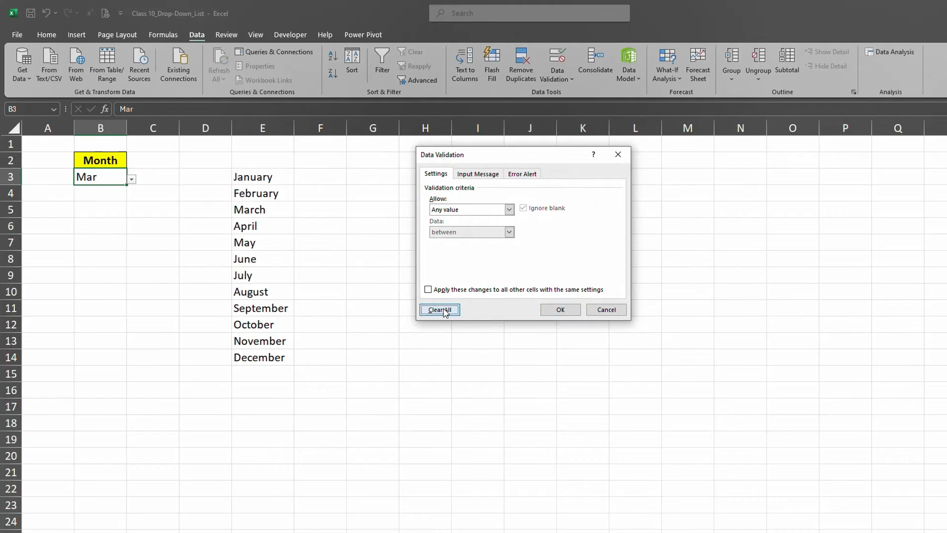
pyautogui.click(560, 310)
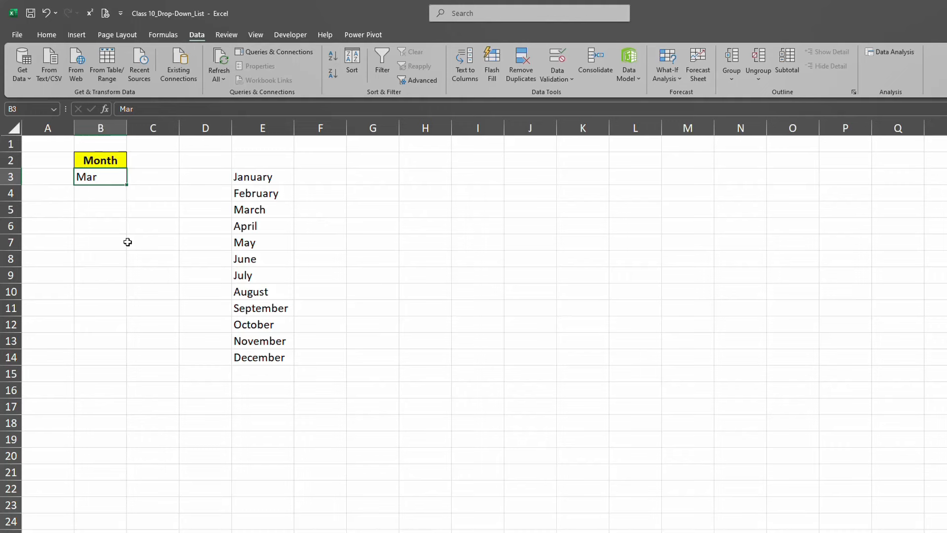
pyautogui.press('Delete')
# Create a drop-down list in cell B3 using List data validation with the month range =$E$3:$E$14 as the source.
pyautogui.moveTo(275, 178); pyautogui.dragTo(285, 363)
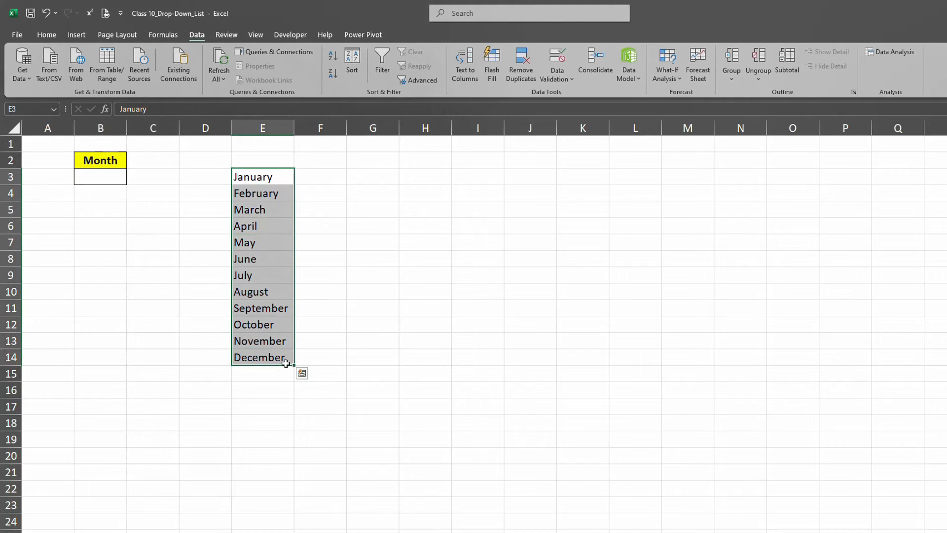
pyautogui.click(112, 179)
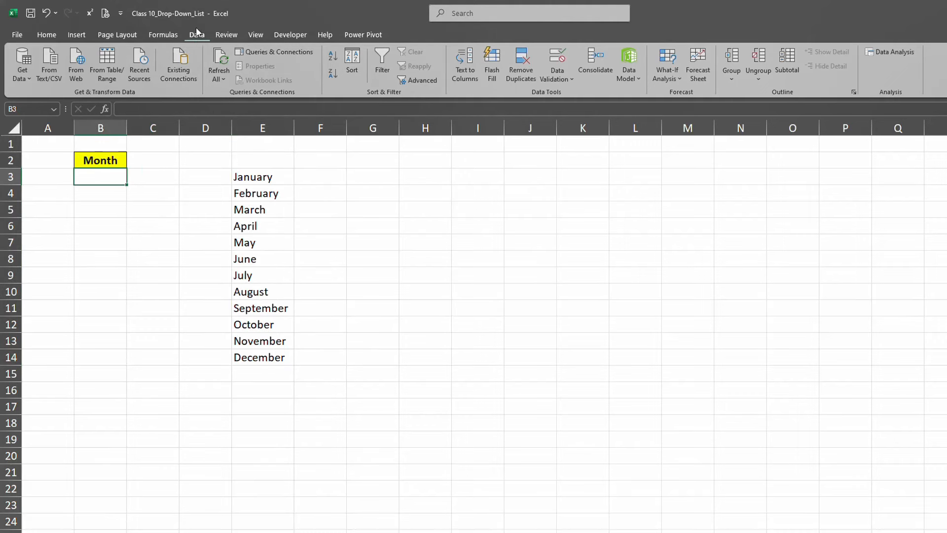
pyautogui.click(571, 80)
pyautogui.click(577, 95)
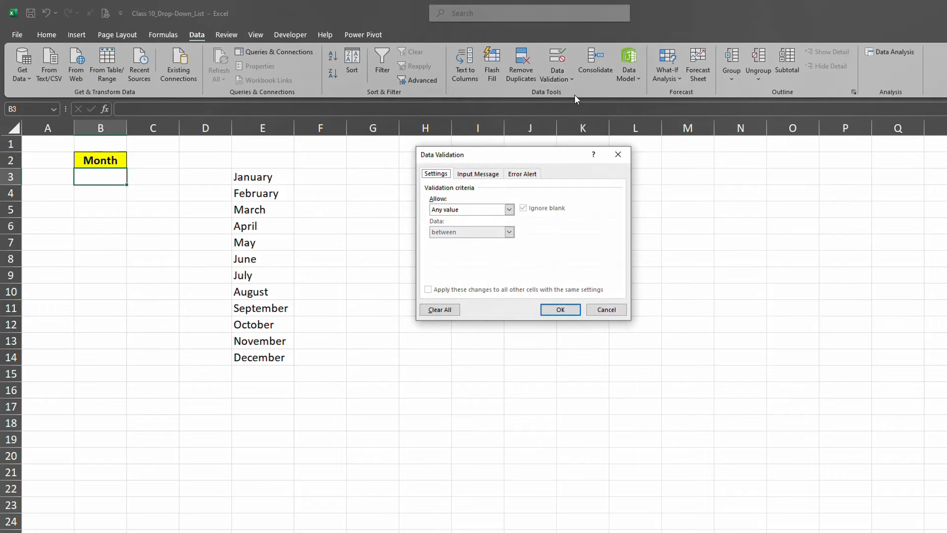
pyautogui.click(509, 210)
pyautogui.click(448, 241)
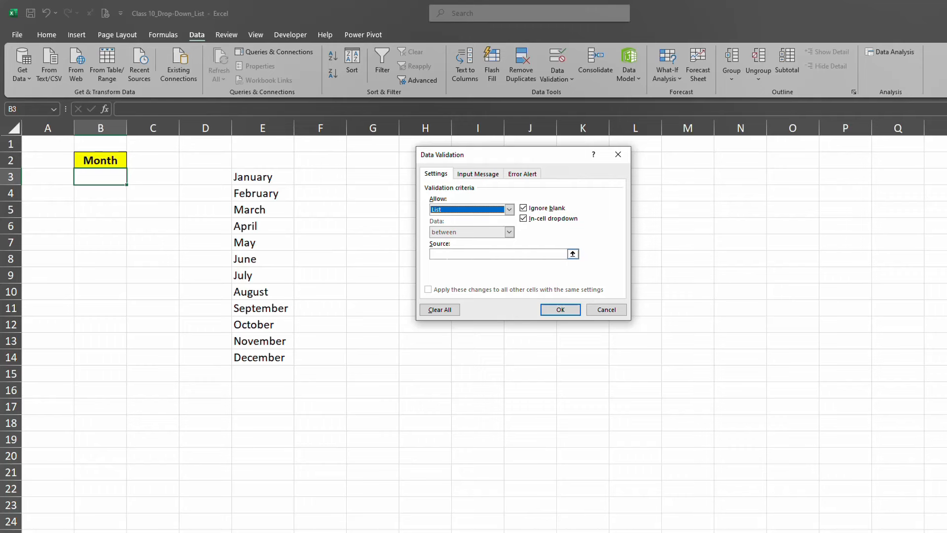
pyautogui.click(449, 254)
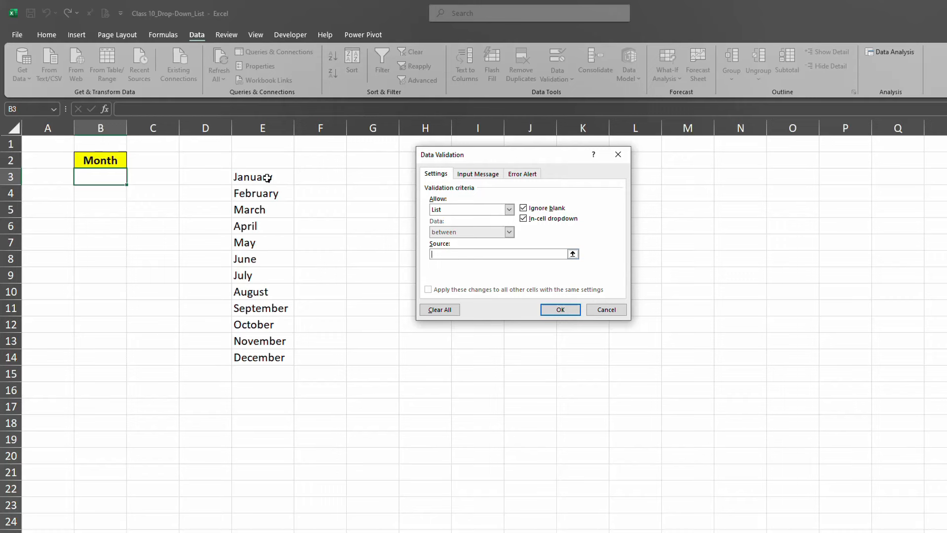
pyautogui.moveTo(267, 178); pyautogui.dragTo(268, 356)
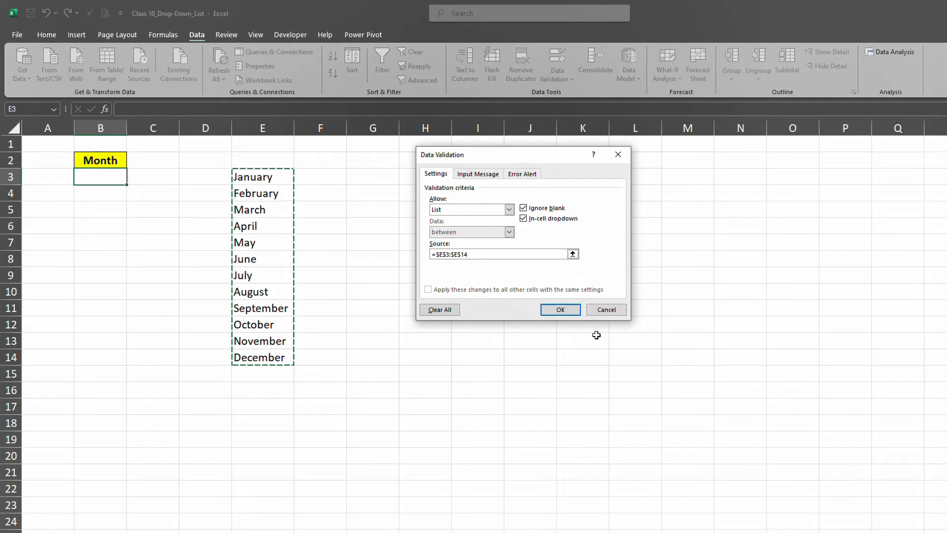
pyautogui.click(562, 310)
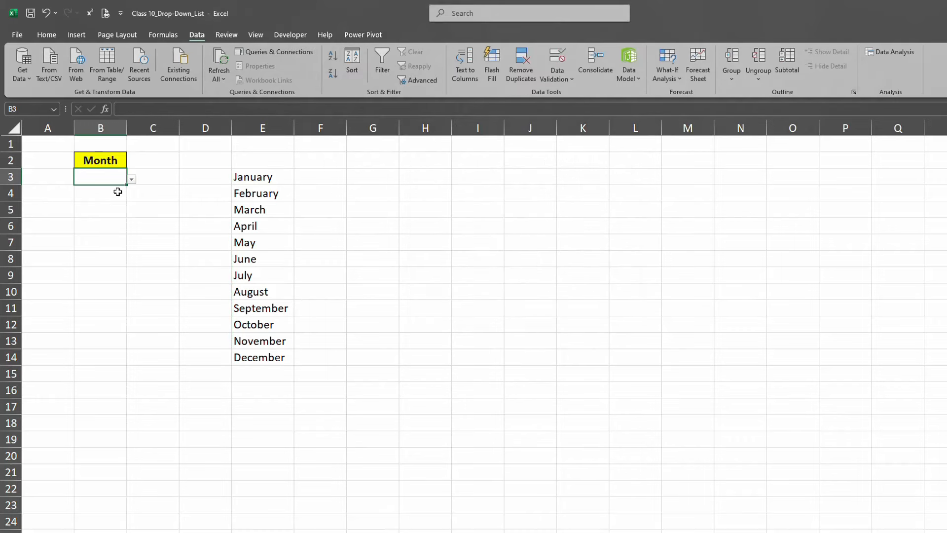
# Test the drop-down in B3 by choosing May, September and finally October.
pyautogui.click(132, 181)
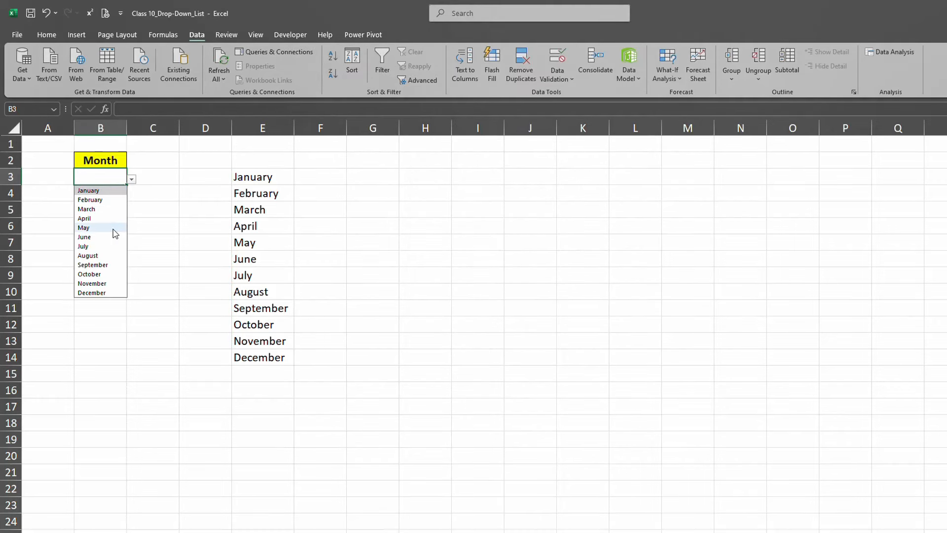
pyautogui.click(114, 229)
pyautogui.click(132, 181)
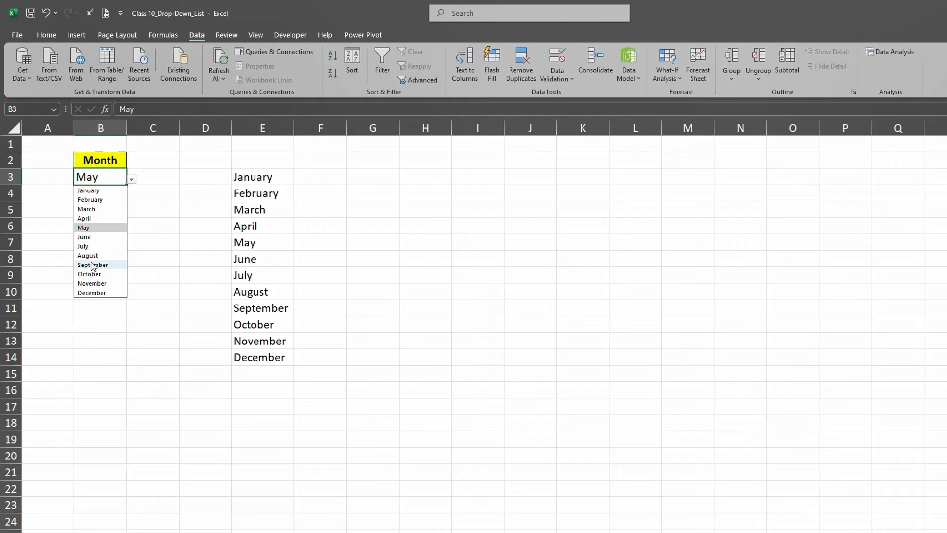
pyautogui.click(97, 265)
pyautogui.click(132, 179)
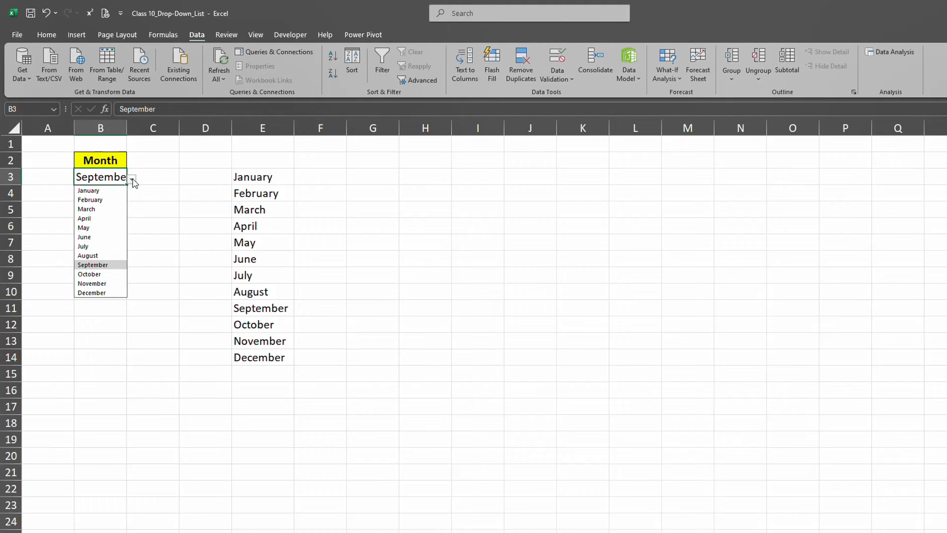
pyautogui.click(104, 275)
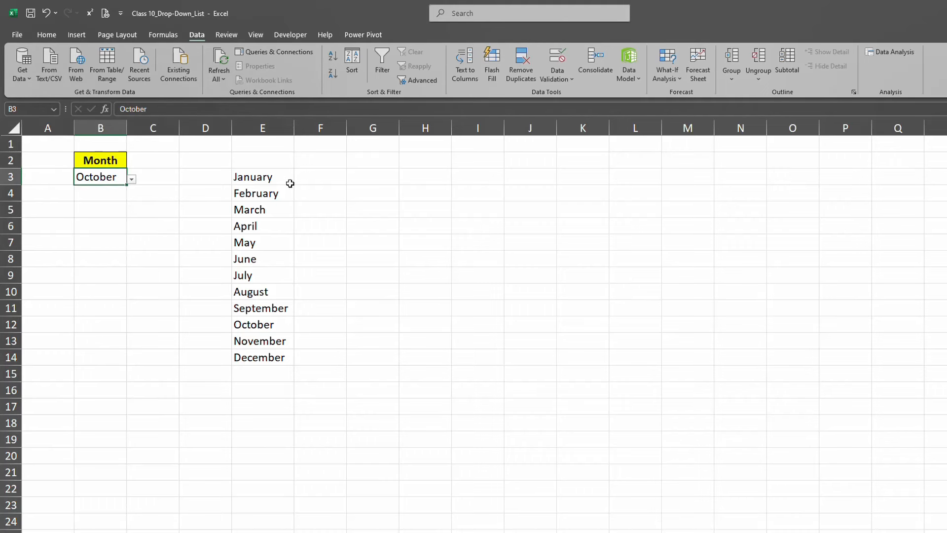
# Change the source item in E3 to Jan and check the drop-down choices in B3.
pyautogui.click(273, 179)
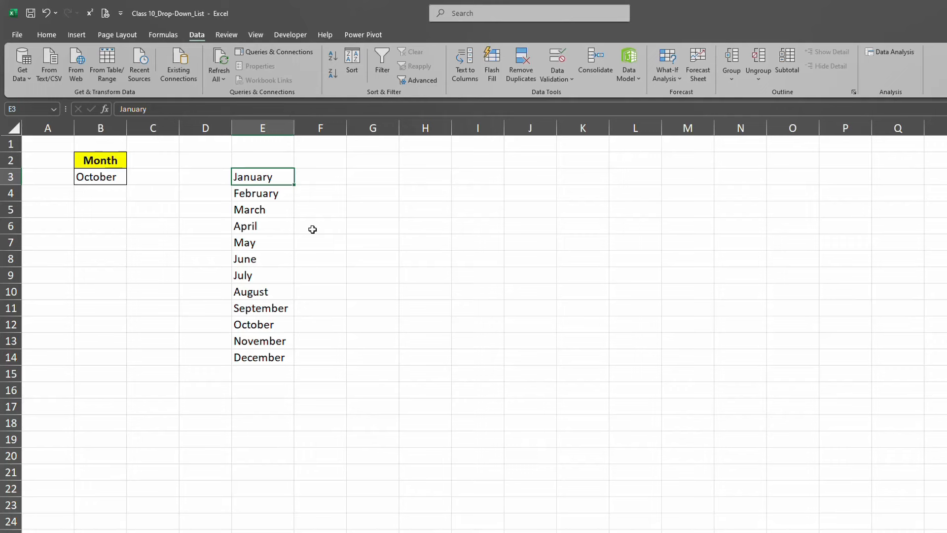
pyautogui.write('J')
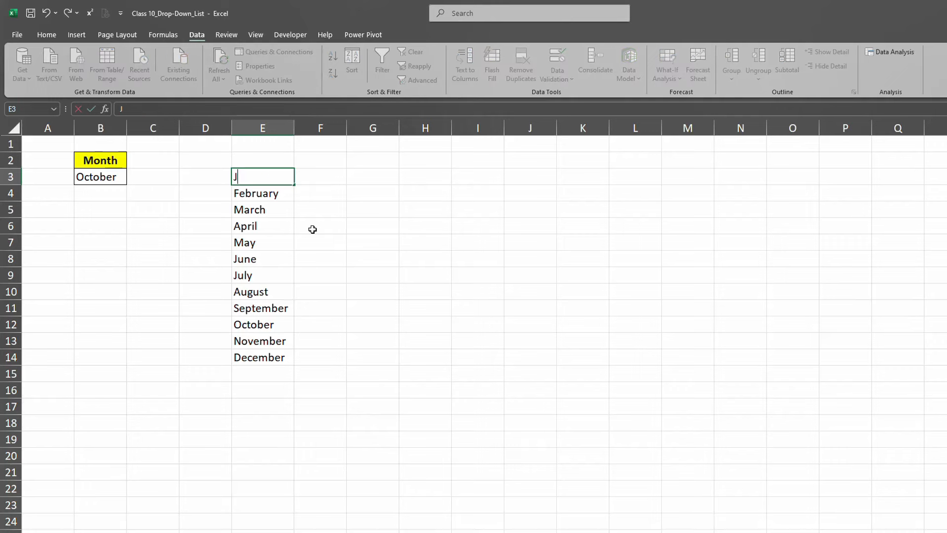
pyautogui.write('an')
pyautogui.press('Return')
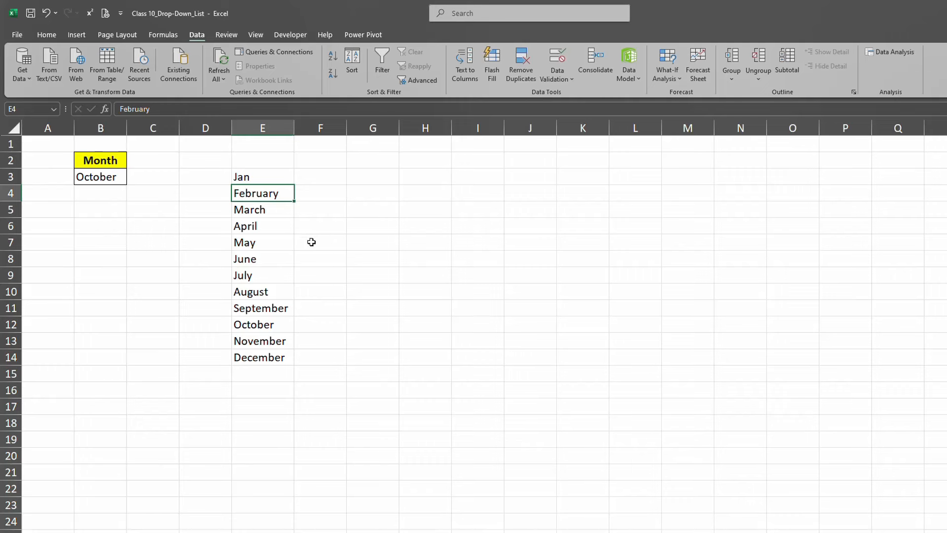
pyautogui.click(109, 174)
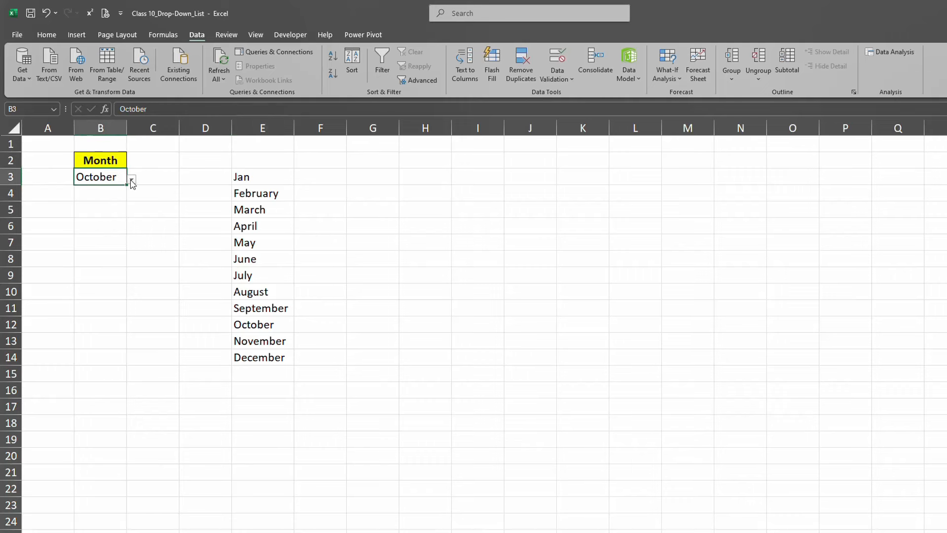
pyautogui.click(131, 180)
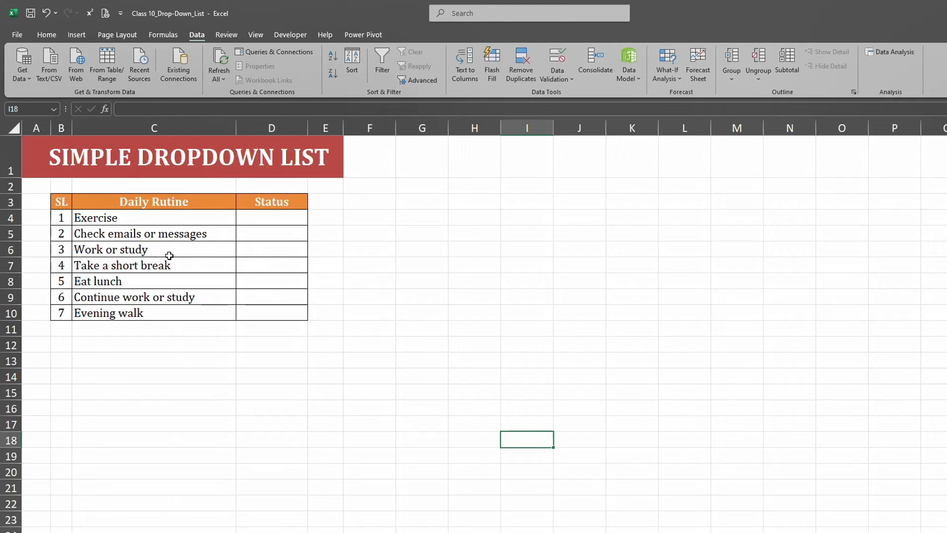
# Create a drop-down list in the Status cells D4:D10 using List data validation with the source To do, On going, Done.
pyautogui.moveTo(135, 218); pyautogui.dragTo(144, 313)
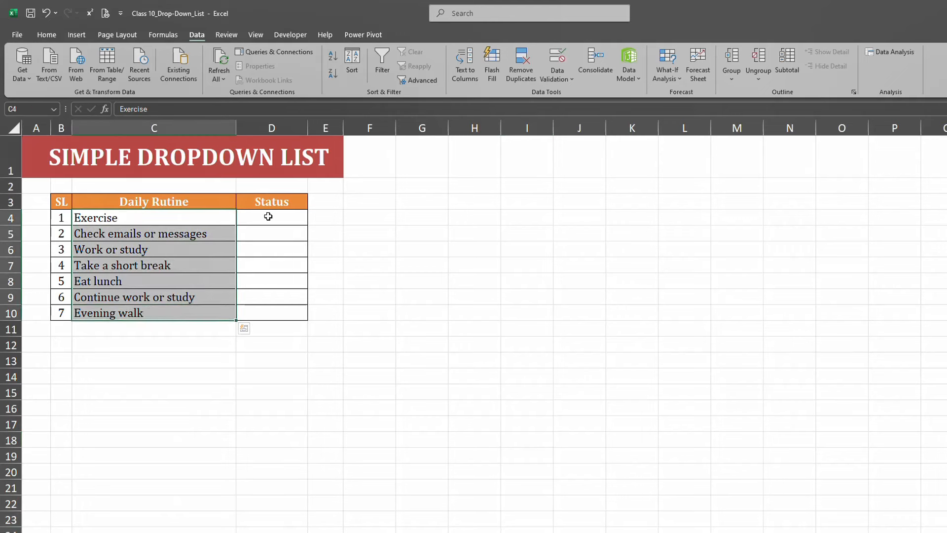
pyautogui.moveTo(268, 217); pyautogui.dragTo(272, 312)
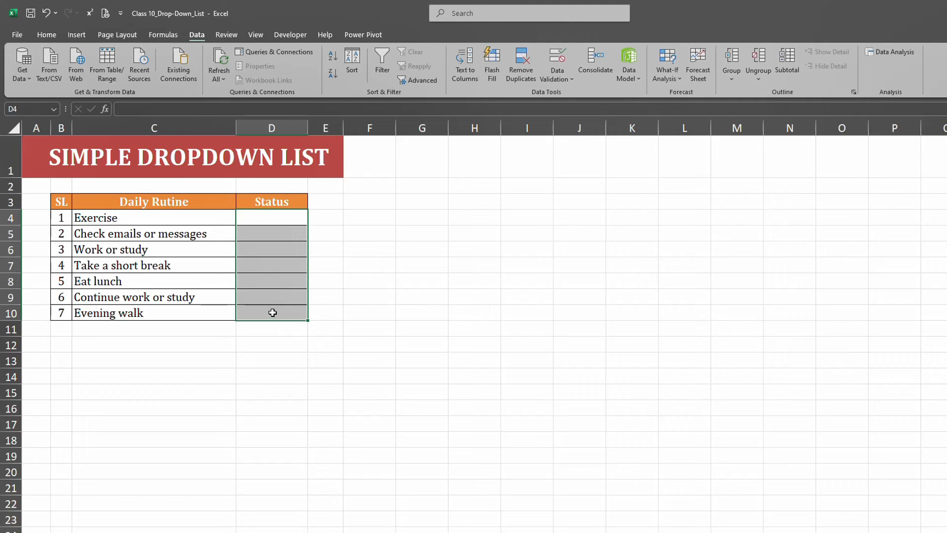
pyautogui.click(294, 374)
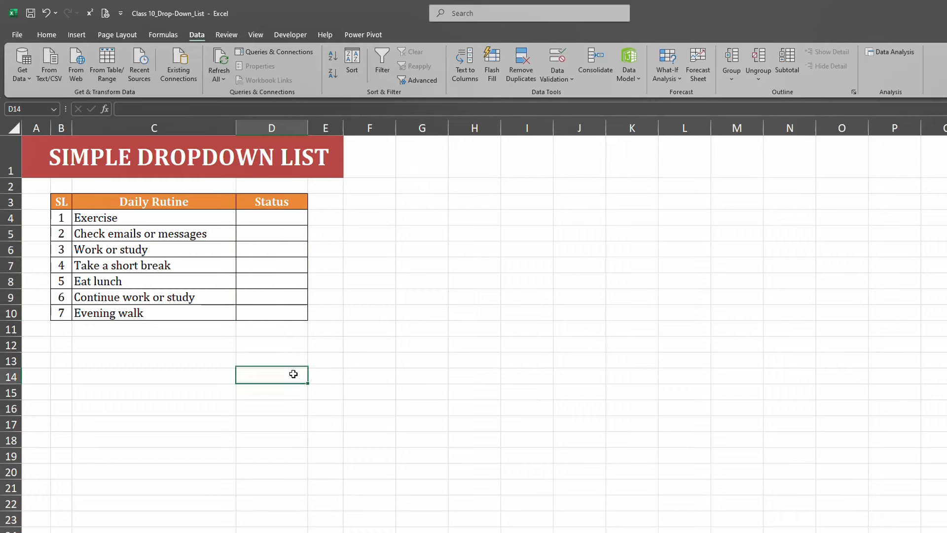
pyautogui.moveTo(268, 218); pyautogui.dragTo(285, 308)
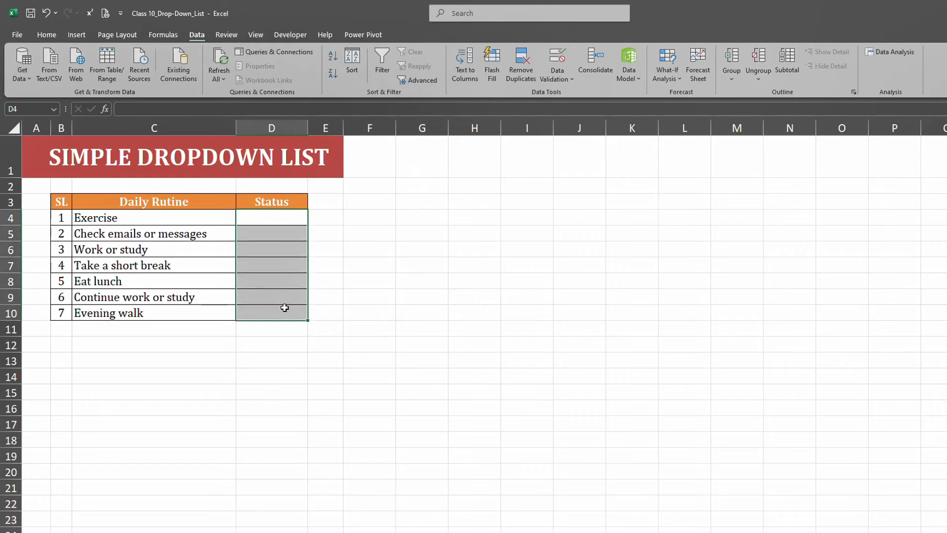
pyautogui.click(572, 78)
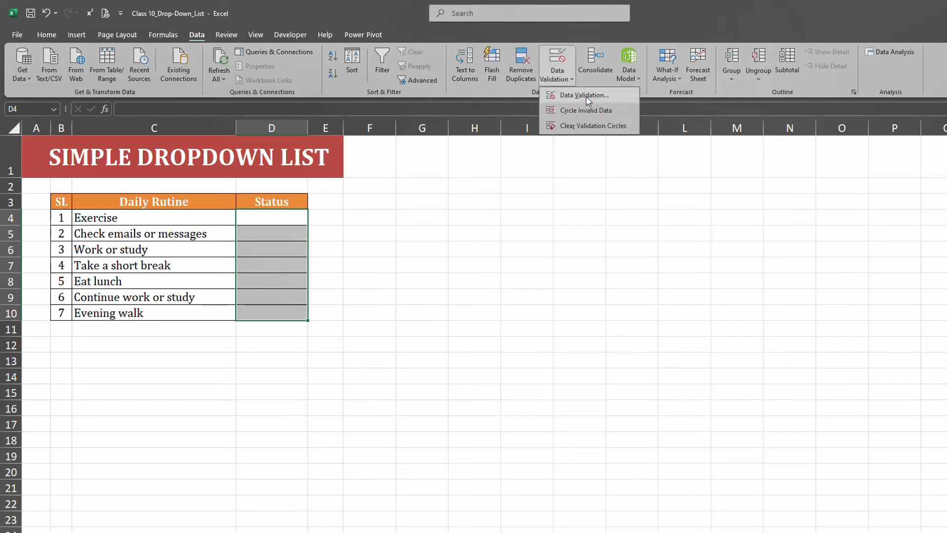
pyautogui.click(586, 96)
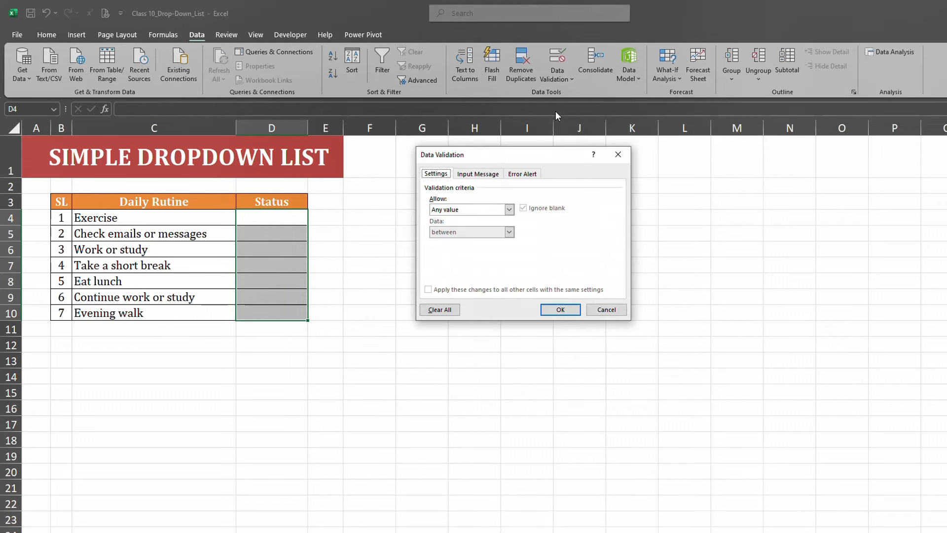
pyautogui.click(507, 209)
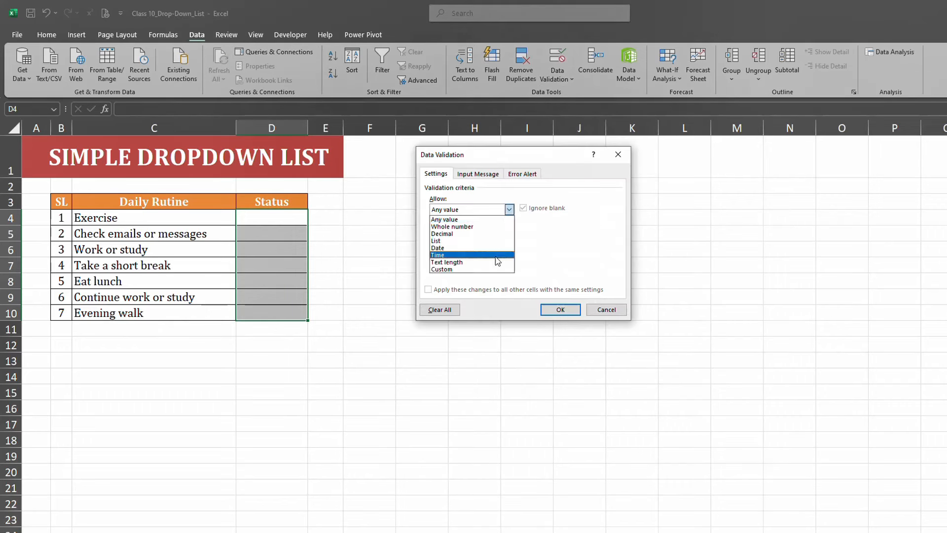
pyautogui.click(450, 241)
pyautogui.click(449, 254)
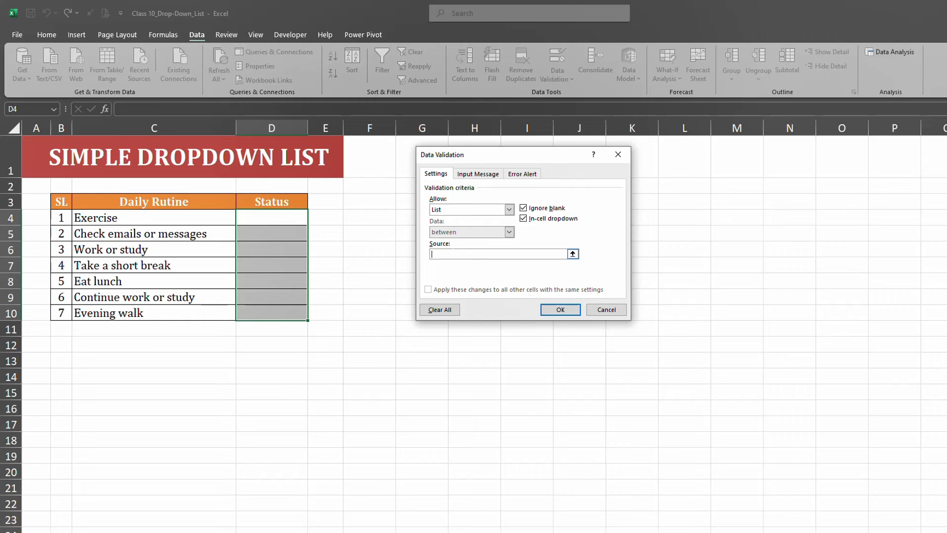
pyautogui.write('To do, On going, Done')
pyautogui.click(566, 311)
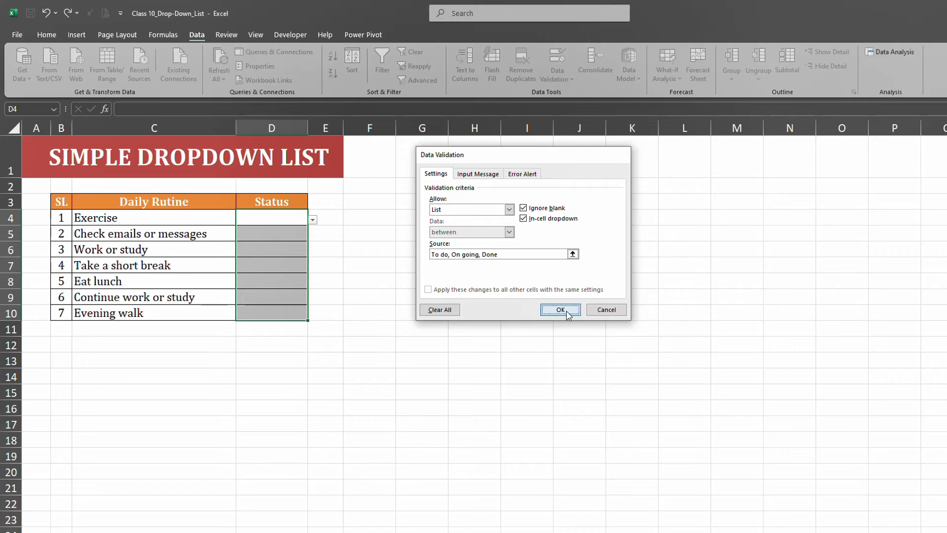
# Choose statuses from the drop-downs: To do for Take a short break, Done for Continue work or study, and On going for Exercise.
pyautogui.click(294, 221)
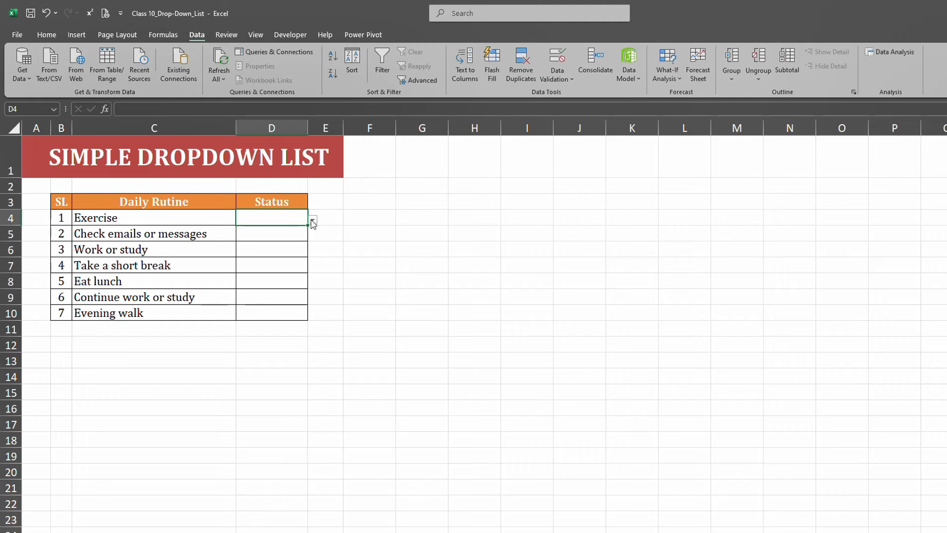
pyautogui.click(313, 221)
pyautogui.click(297, 212)
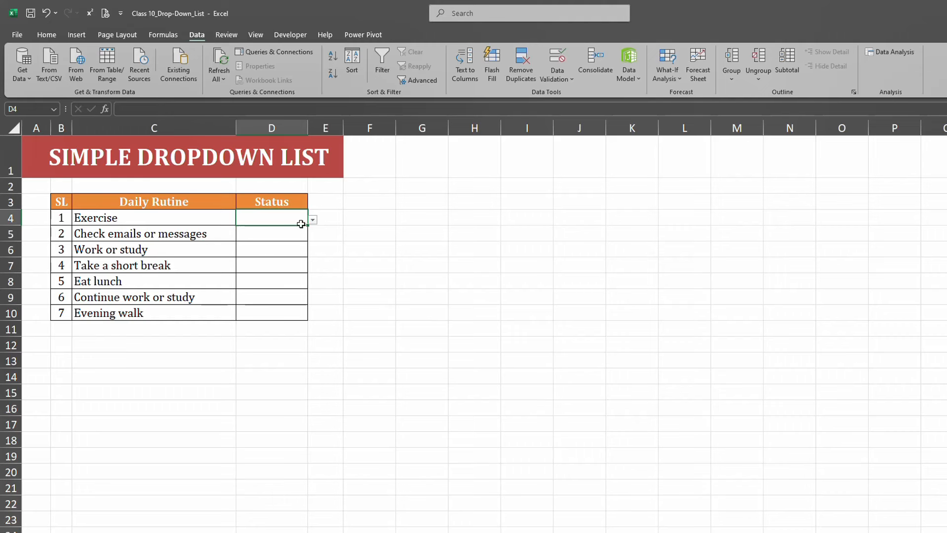
pyautogui.click(287, 263)
pyautogui.click(312, 266)
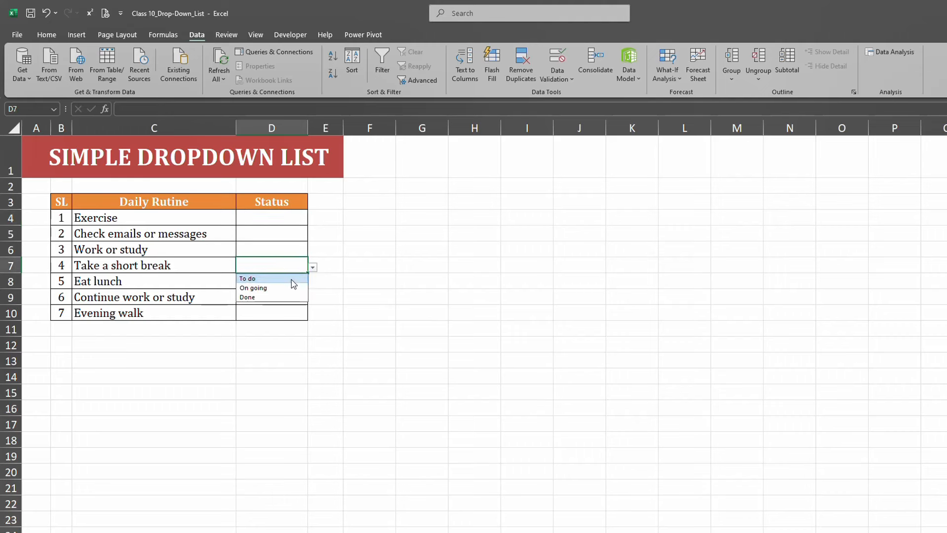
pyautogui.click(294, 279)
pyautogui.click(302, 296)
pyautogui.click(312, 299)
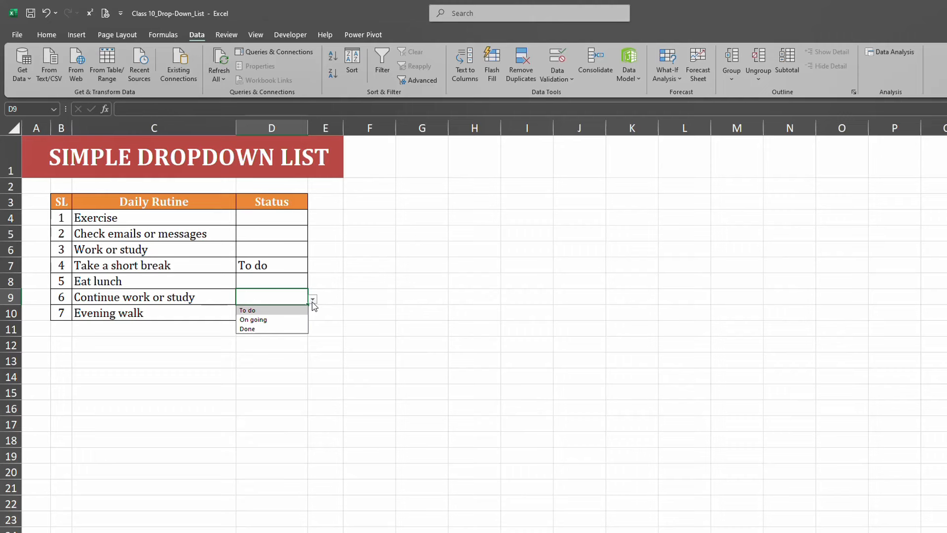
pyautogui.click(296, 329)
pyautogui.click(279, 218)
pyautogui.click(312, 221)
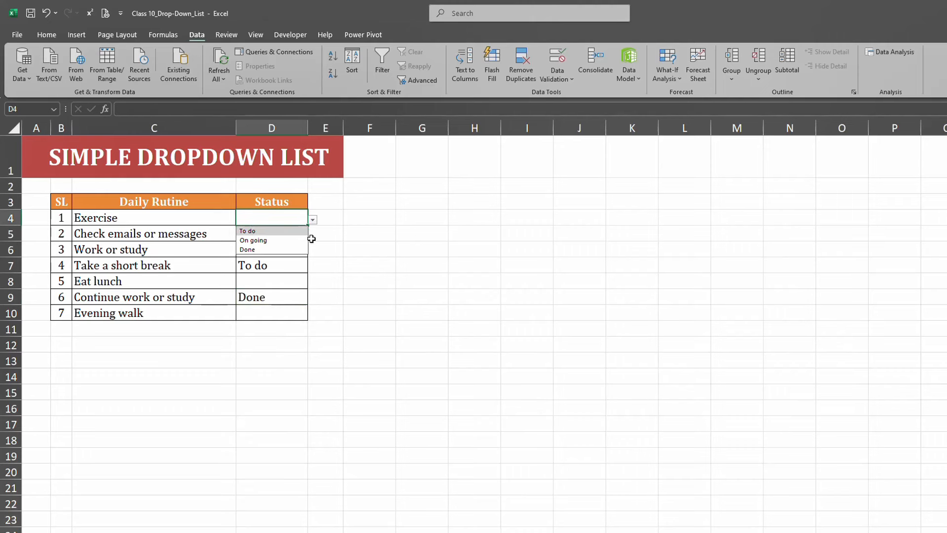
pyautogui.click(294, 240)
# Switch to the Range Dropdown List sheet and review its Status cells and the source items in F4:F6.
pyautogui.hotkey('ctrl', 'pagedown')
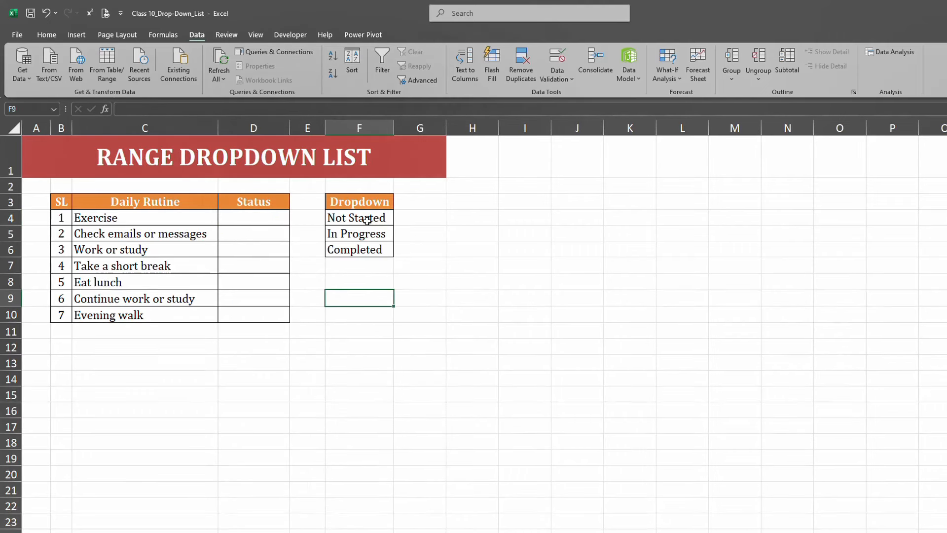
pyautogui.moveTo(367, 220); pyautogui.dragTo(357, 249)
pyautogui.click(275, 225)
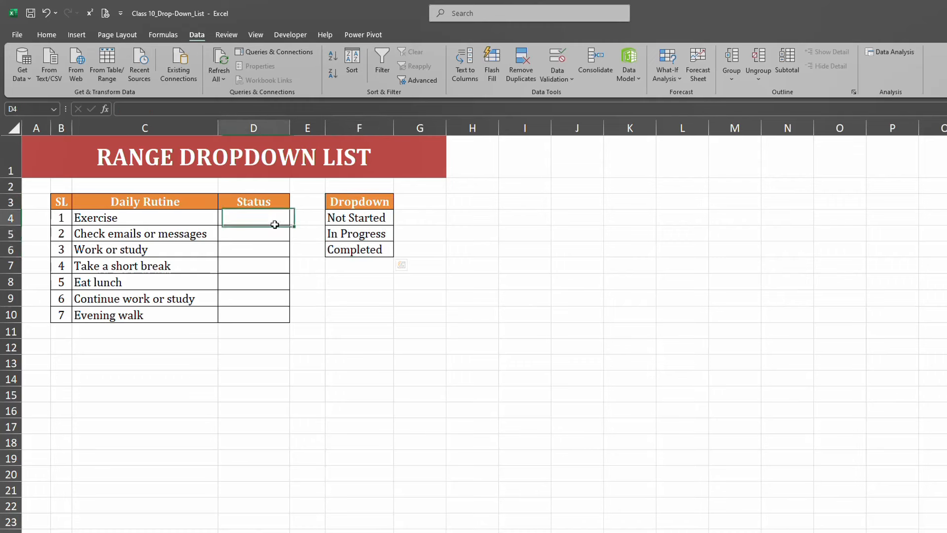
pyautogui.moveTo(274, 225); pyautogui.dragTo(275, 309)
pyautogui.click(373, 218)
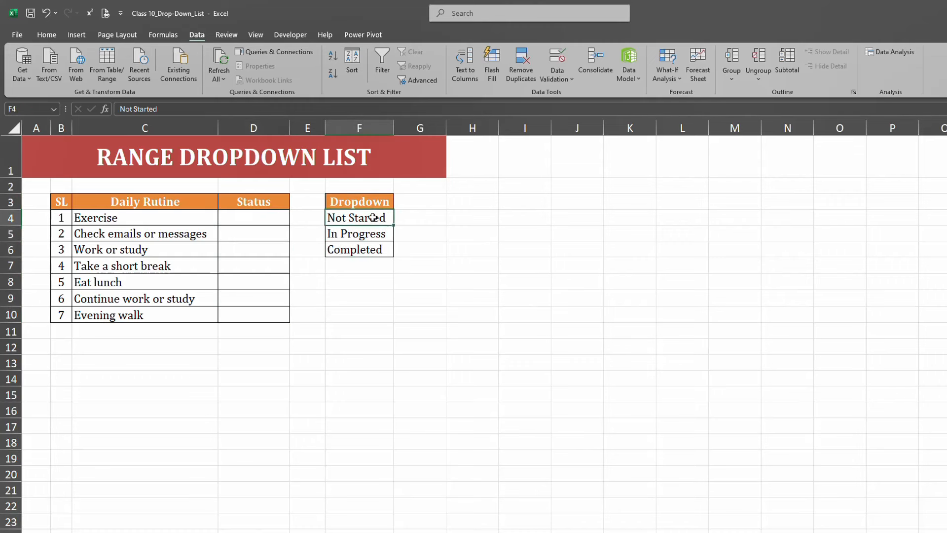
pyautogui.moveTo(373, 218); pyautogui.dragTo(376, 249)
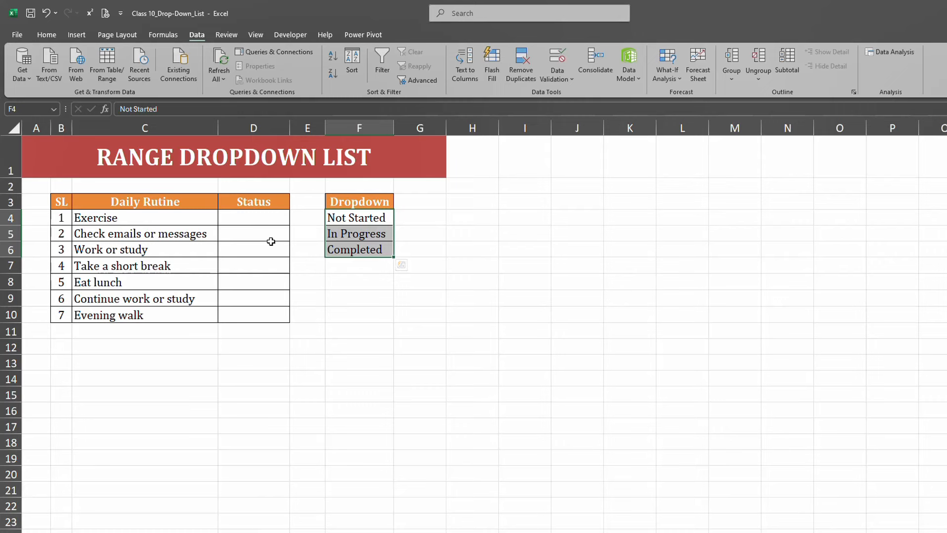
# Create a drop-down list in the Status cells D4:D10 using List data validation with the source range =$F$4:$F$6.
pyautogui.moveTo(260, 216); pyautogui.dragTo(269, 317)
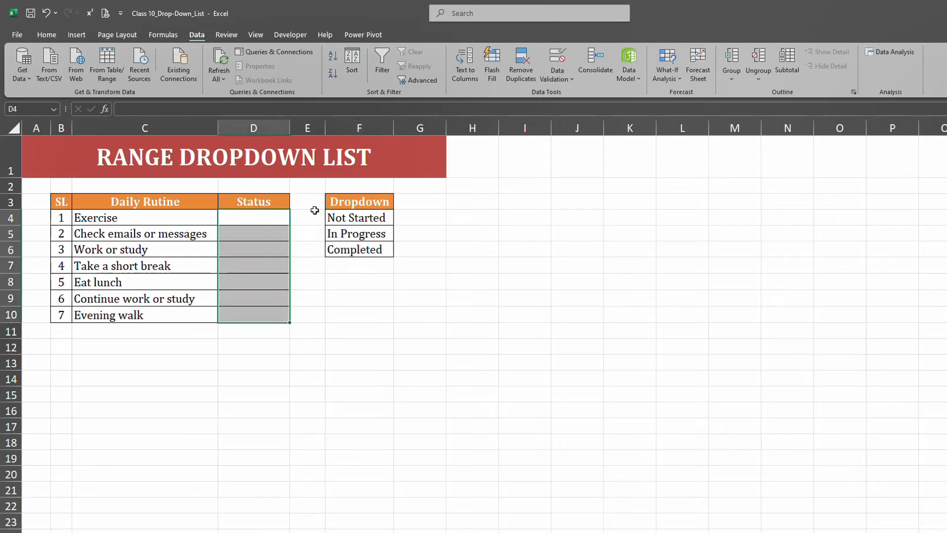
pyautogui.click(570, 80)
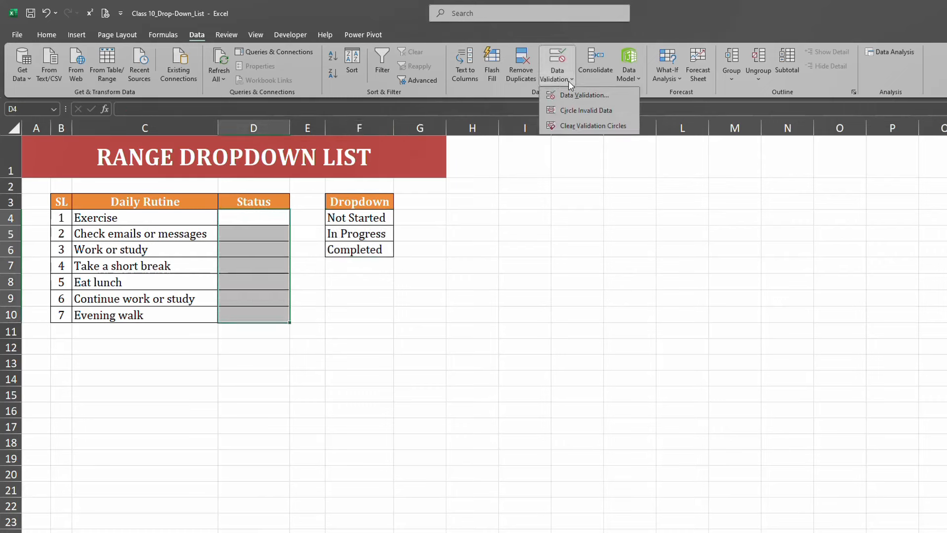
pyautogui.click(576, 93)
pyautogui.click(481, 210)
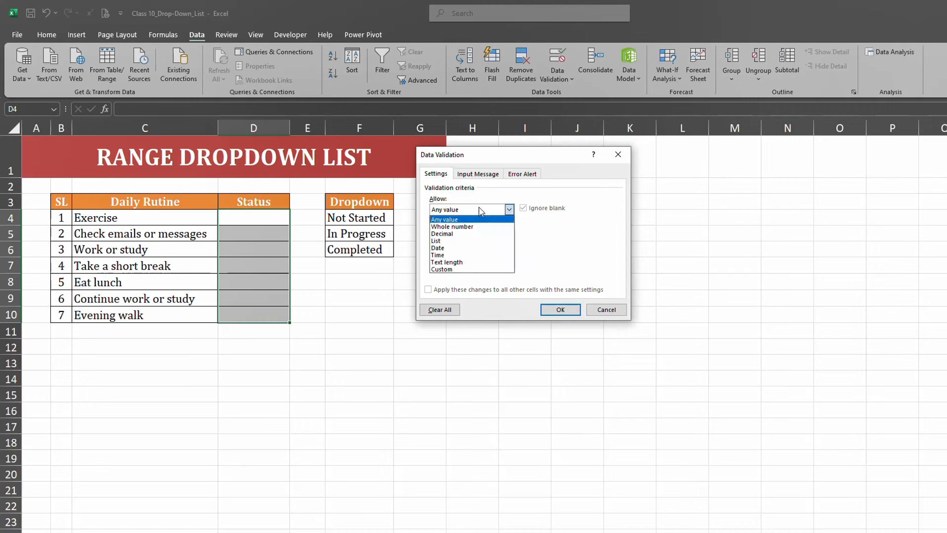
pyautogui.click(447, 241)
pyautogui.click(462, 254)
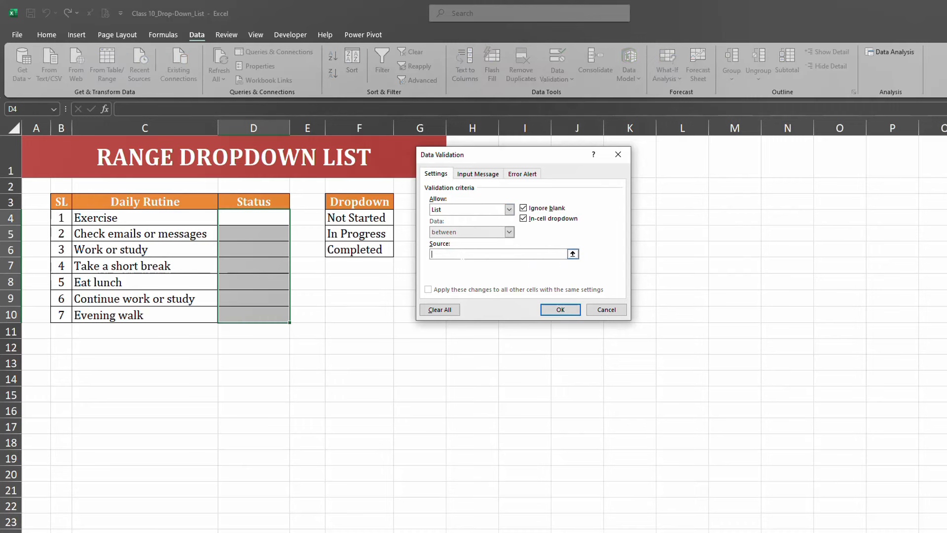
pyautogui.moveTo(345, 219); pyautogui.dragTo(354, 250)
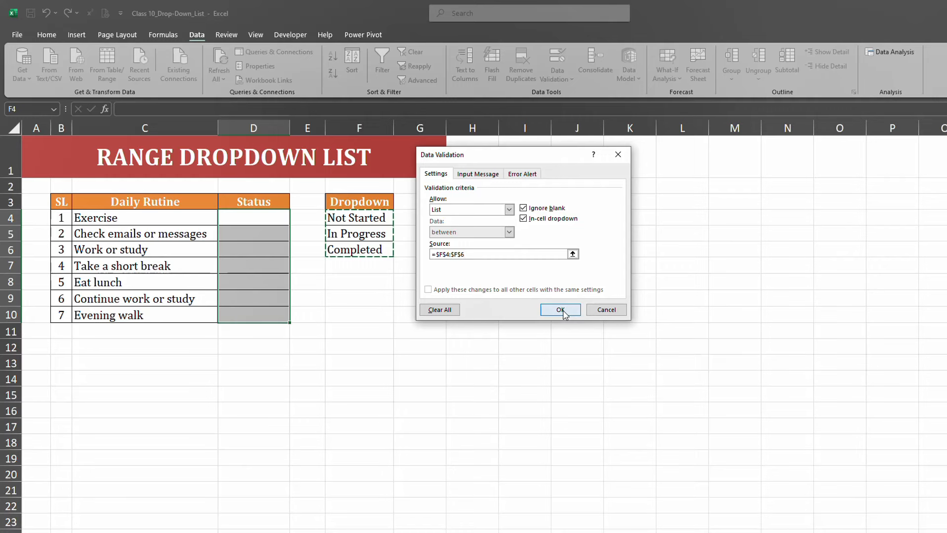
pyautogui.click(560, 309)
# Choose Completed as the Exercise status from its drop-down and open the drop-down for Work or study.
pyautogui.click(253, 258)
pyautogui.click(252, 216)
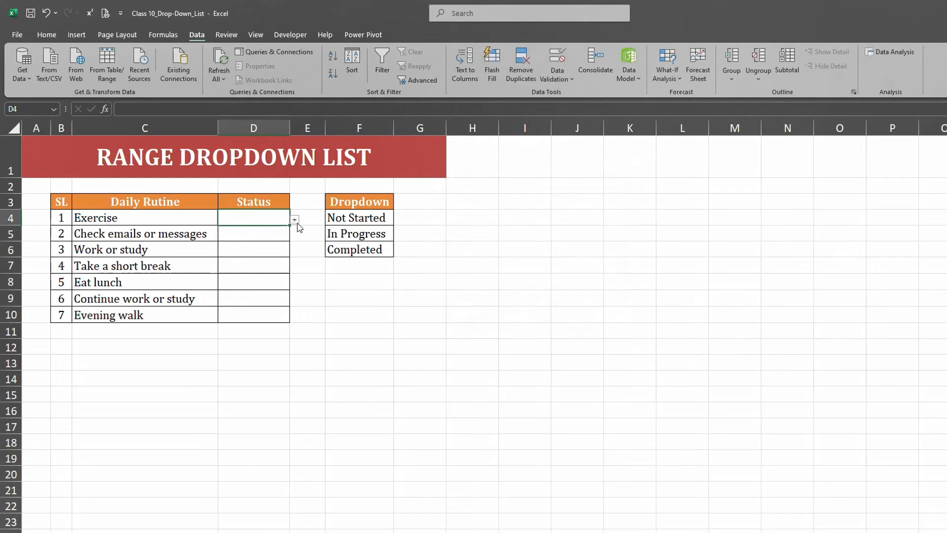
pyautogui.click(295, 220)
pyautogui.click(262, 249)
pyautogui.click(264, 249)
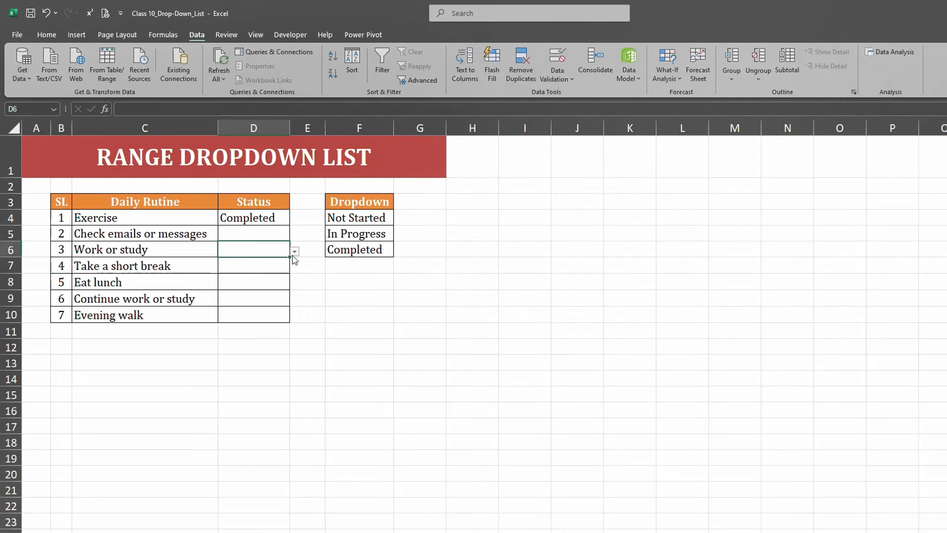
pyautogui.click(294, 251)
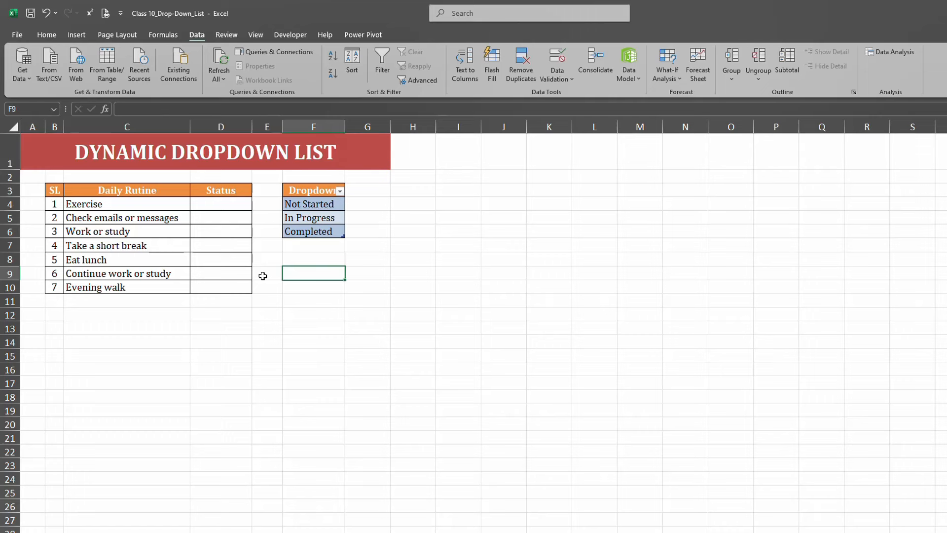
# On the Dynamic Dropdown List sheet, review the Dropdown table's items and choose Not Started as the Exercise status.
pyautogui.moveTo(309, 204); pyautogui.dragTo(312, 228)
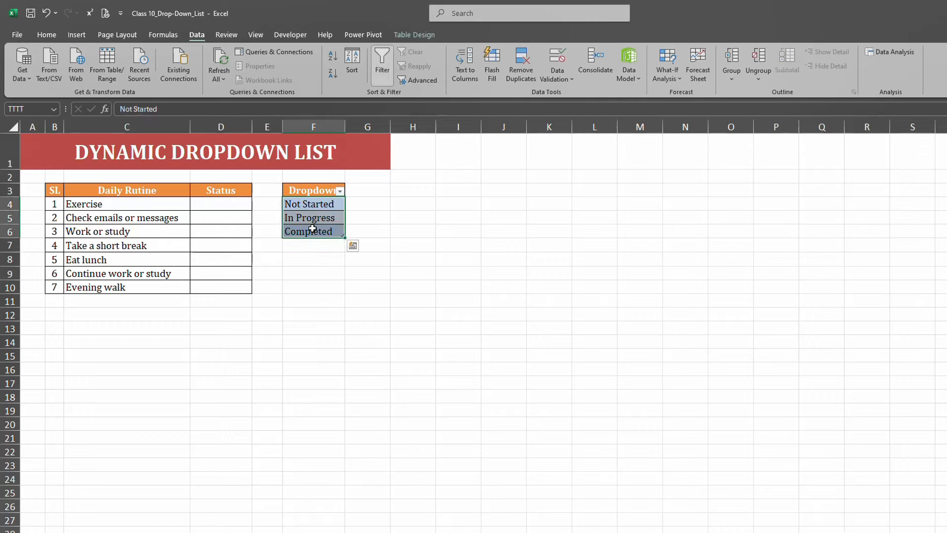
pyautogui.click(324, 243)
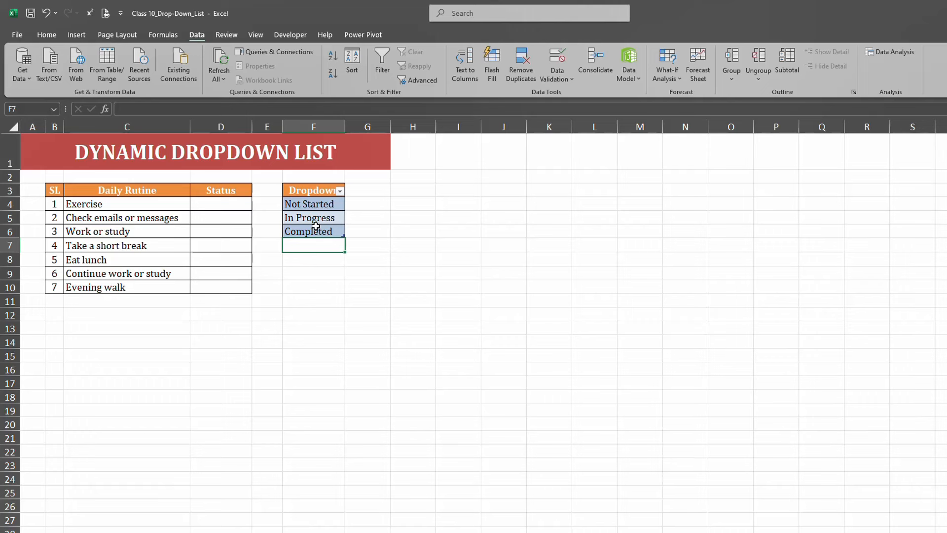
pyautogui.click(225, 205)
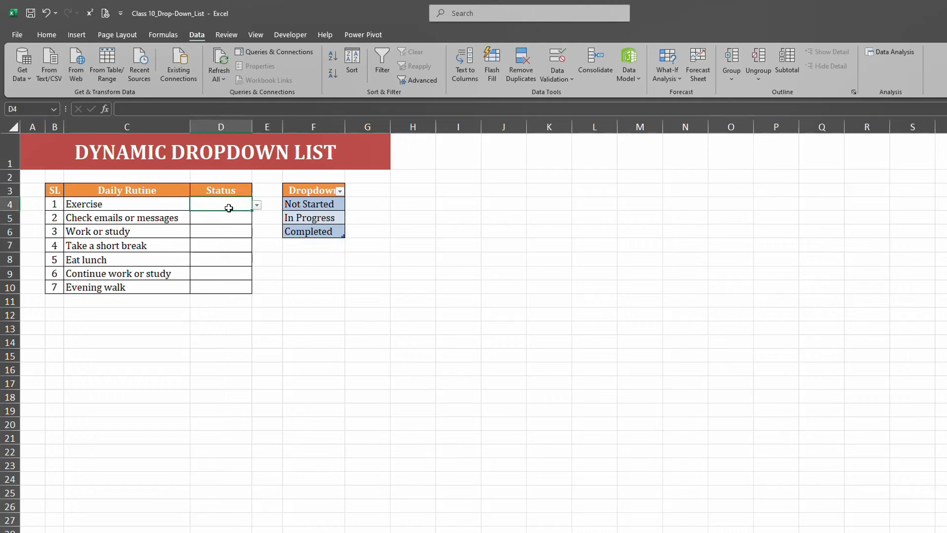
pyautogui.click(257, 206)
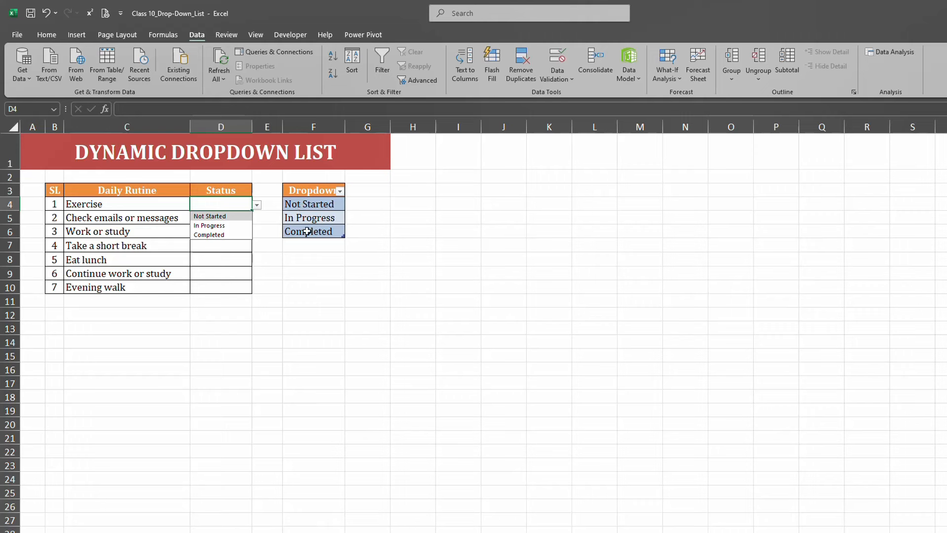
pyautogui.press('Return')
# Add the item Done in F7, directly below the Dropdown table's last entry.
pyautogui.click(325, 244)
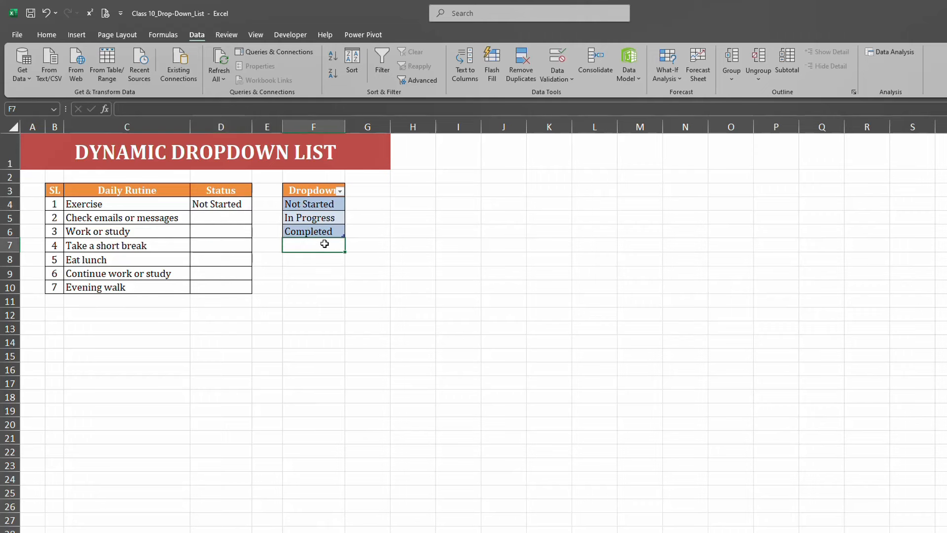
pyautogui.write('Do')
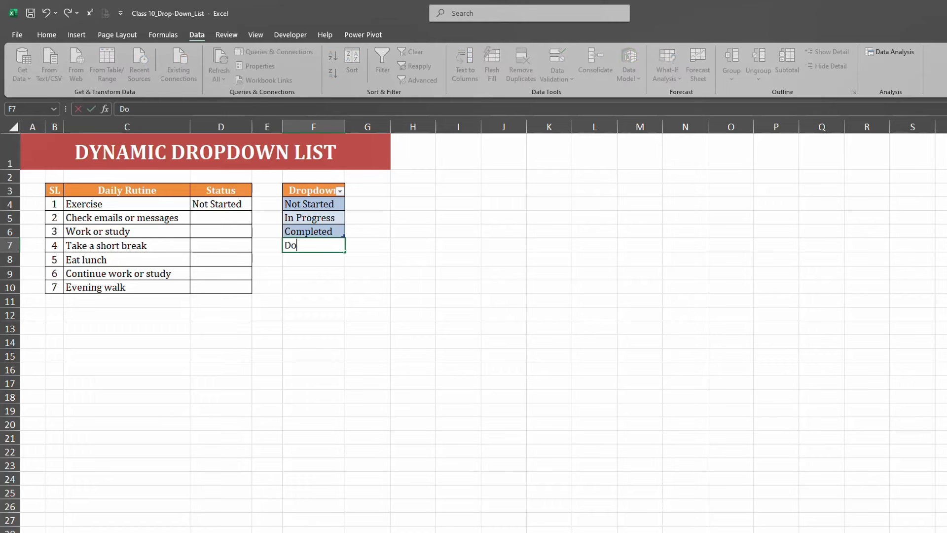
pyautogui.write('ne')
pyautogui.press('Return')
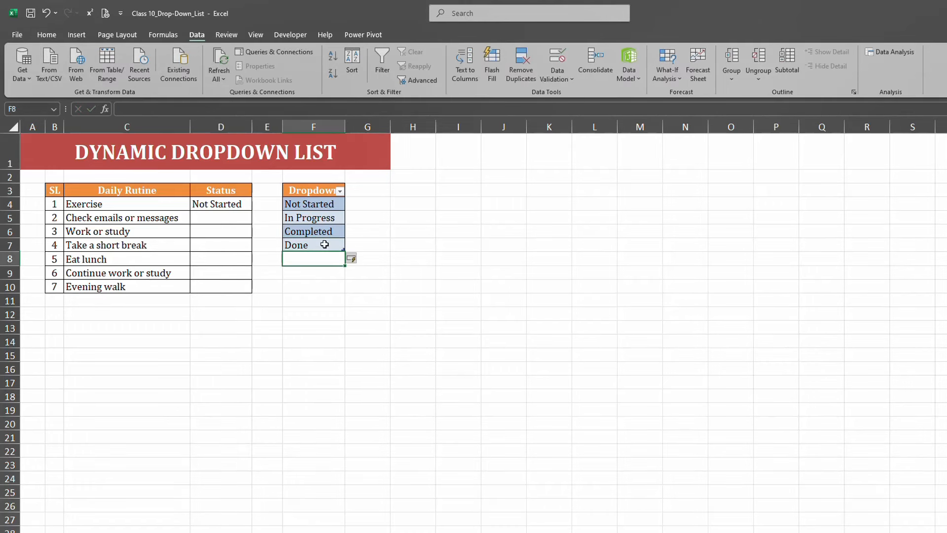
# Check the drop-down choices in Status cells D5 and D4 against the extended Dropdown table.
pyautogui.click(244, 218)
pyautogui.click(257, 218)
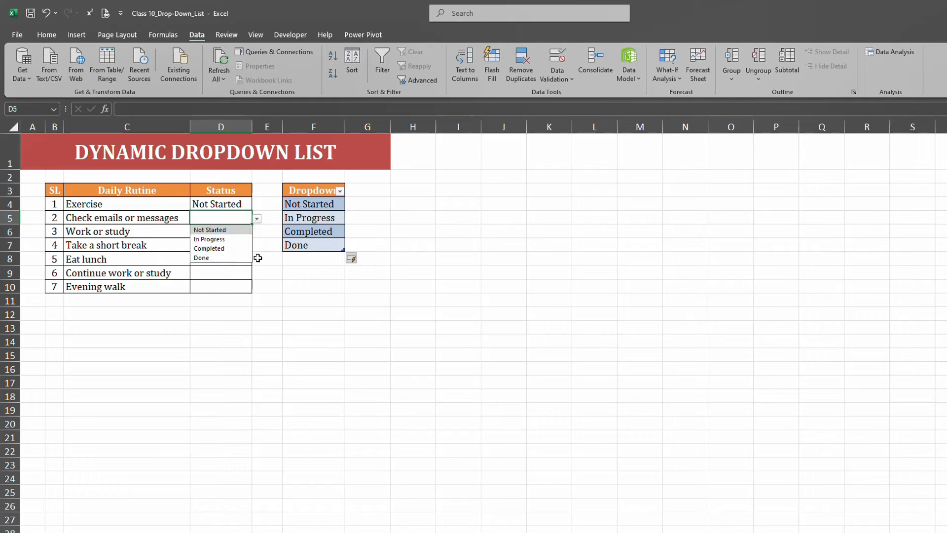
pyautogui.moveTo(305, 259); pyautogui.dragTo(321, 277)
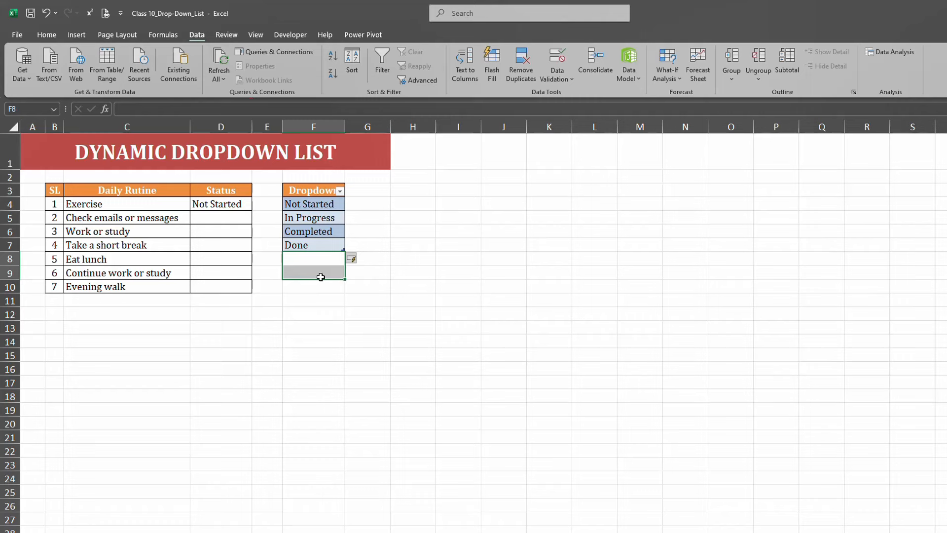
pyautogui.click(244, 205)
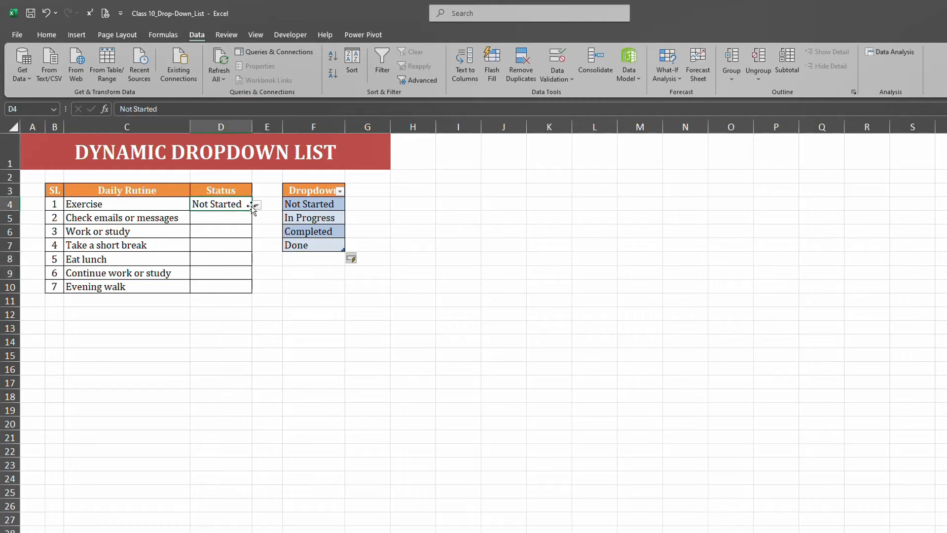
pyautogui.click(256, 206)
pyautogui.click(234, 261)
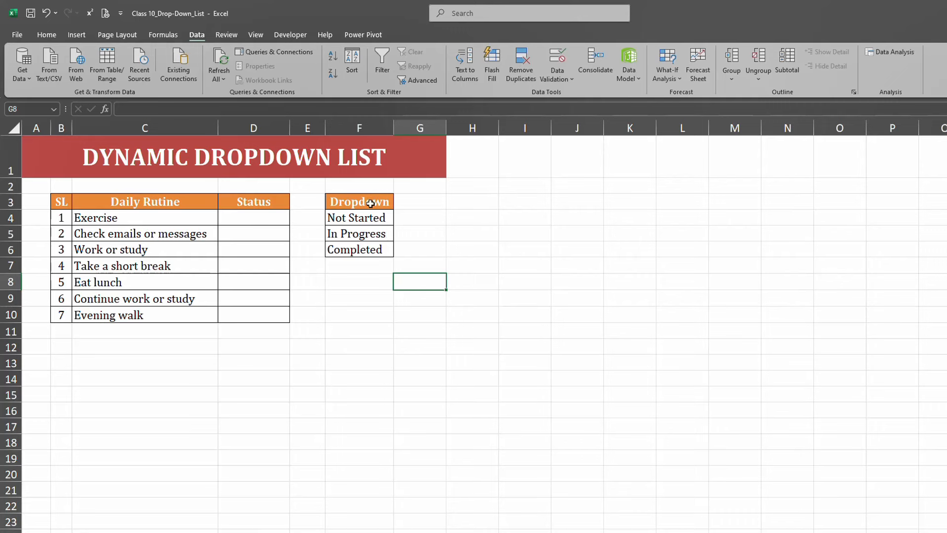
# Convert the Dropdown list in F3:F6 of the unformatted dynamic sheet into a table with headers and inspect its cells.
pyautogui.moveTo(367, 202); pyautogui.dragTo(367, 255)
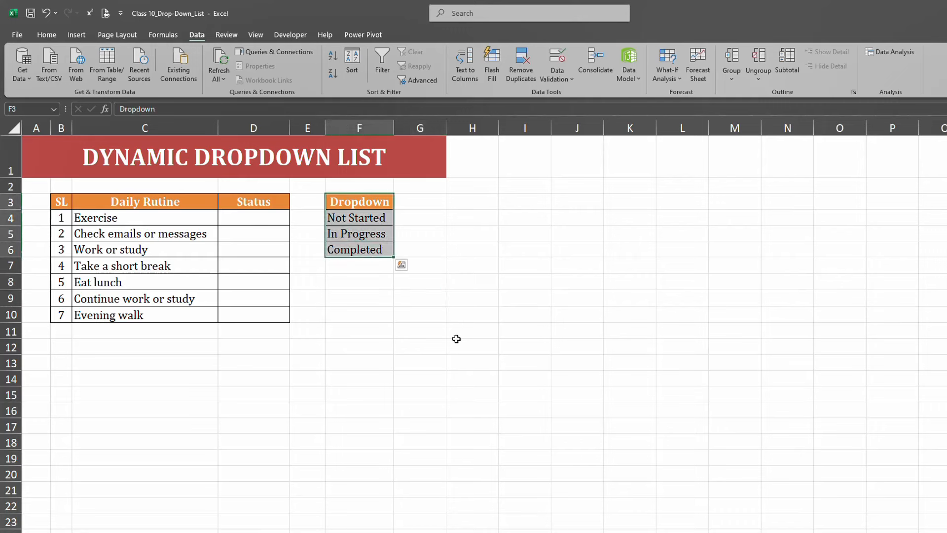
pyautogui.hotkey('ctrl', 't')
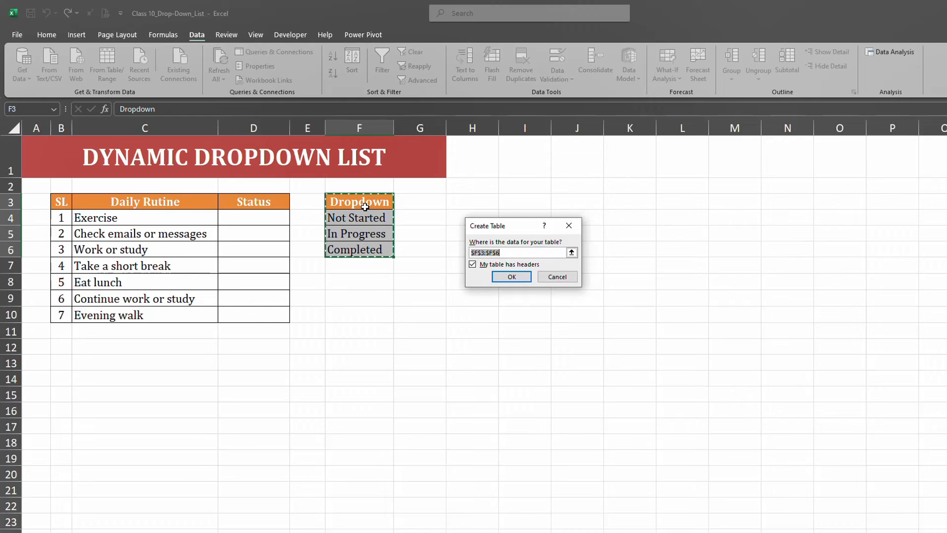
pyautogui.click(509, 278)
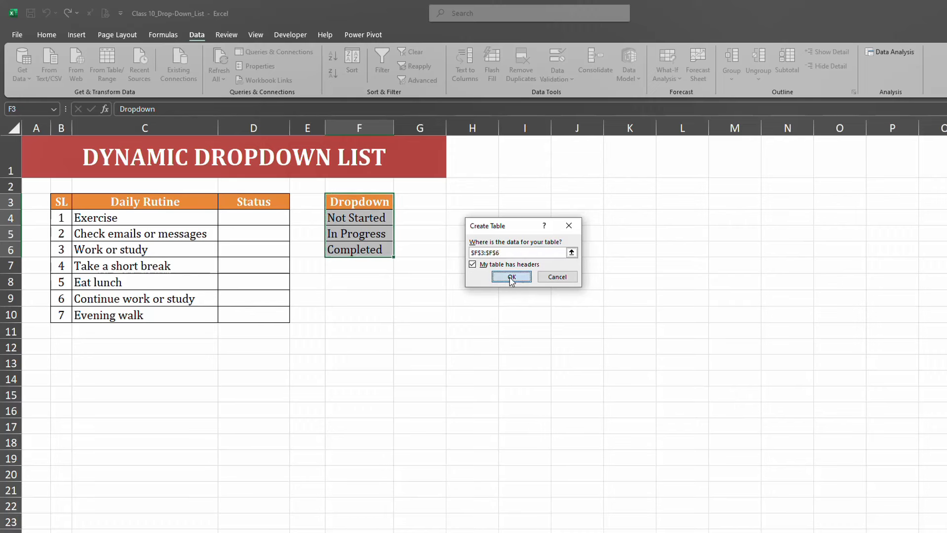
pyautogui.click(374, 234)
pyautogui.click(378, 217)
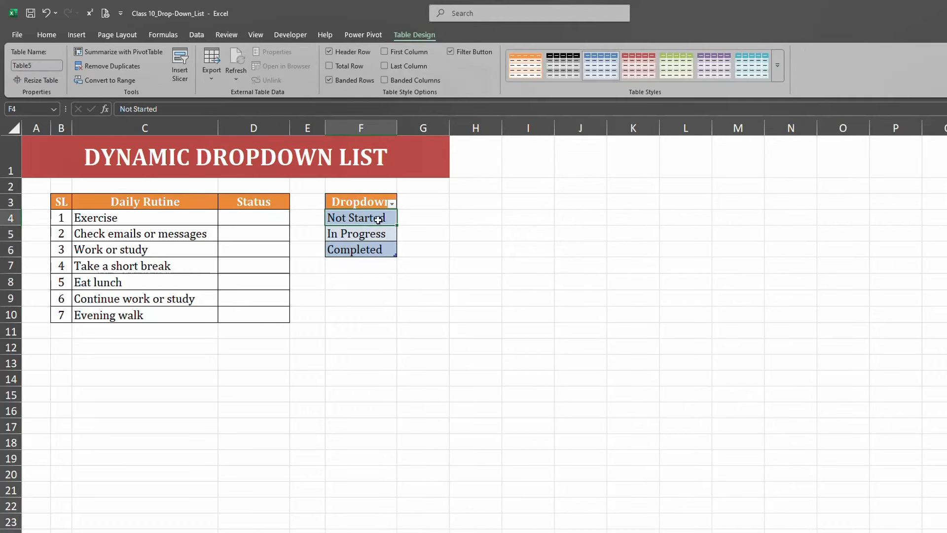
pyautogui.click(378, 246)
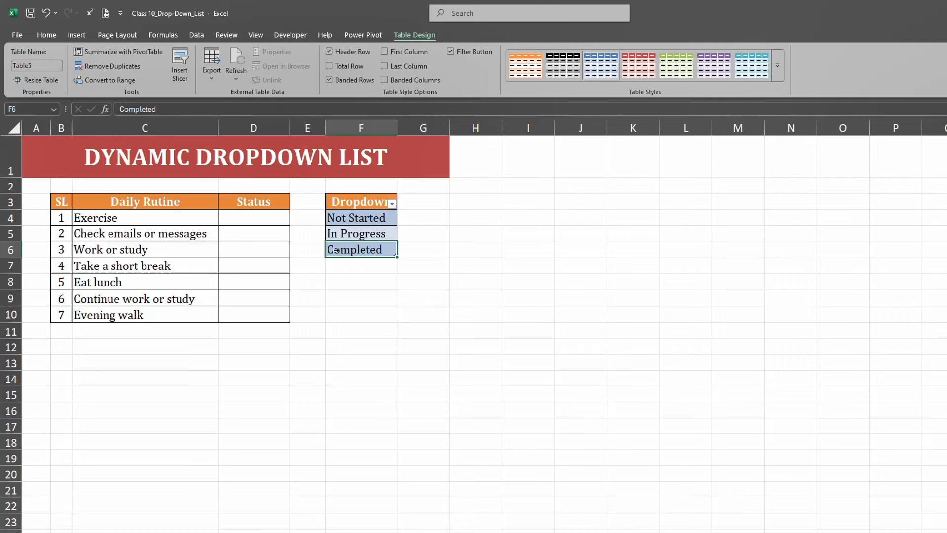
pyautogui.click(368, 201)
pyautogui.click(365, 232)
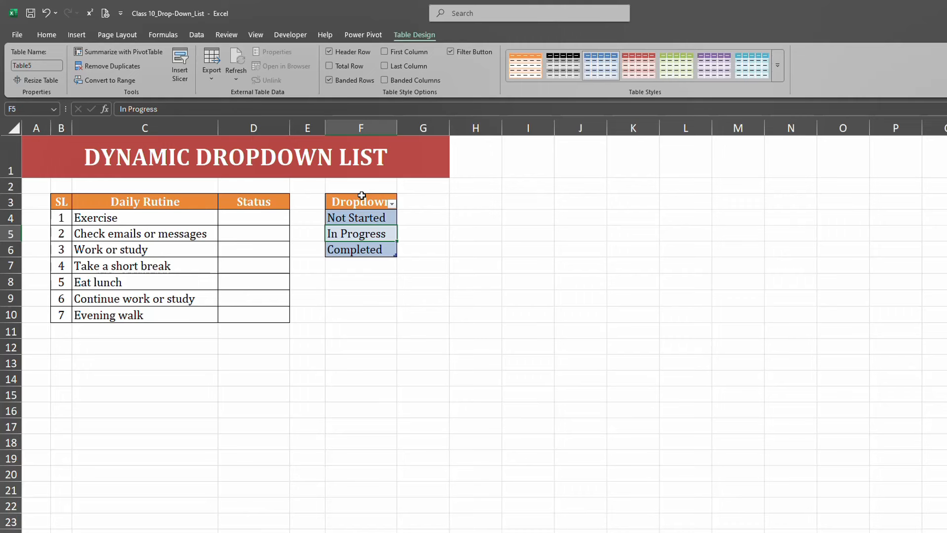
# Select the new table's items in F4:F6 and name the range Dropdown.
pyautogui.click(361, 195)
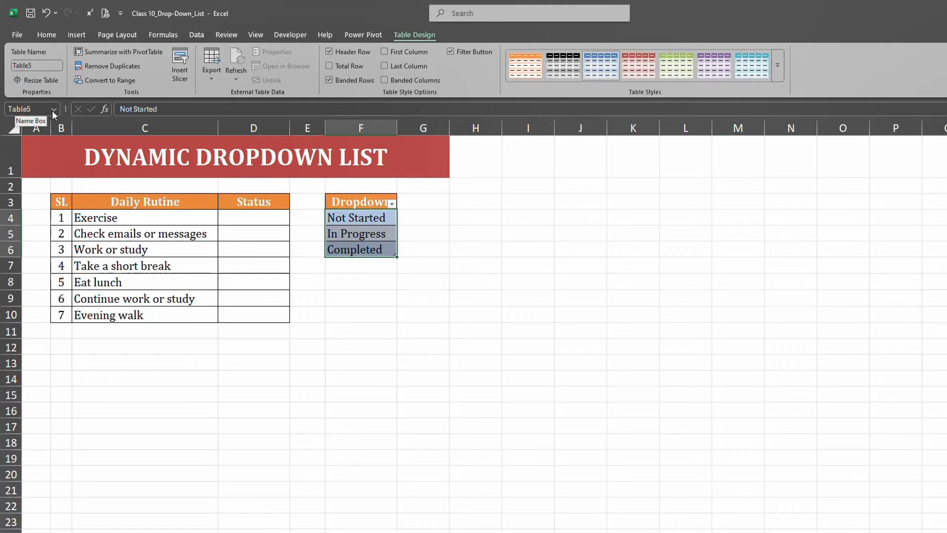
pyautogui.click(37, 108)
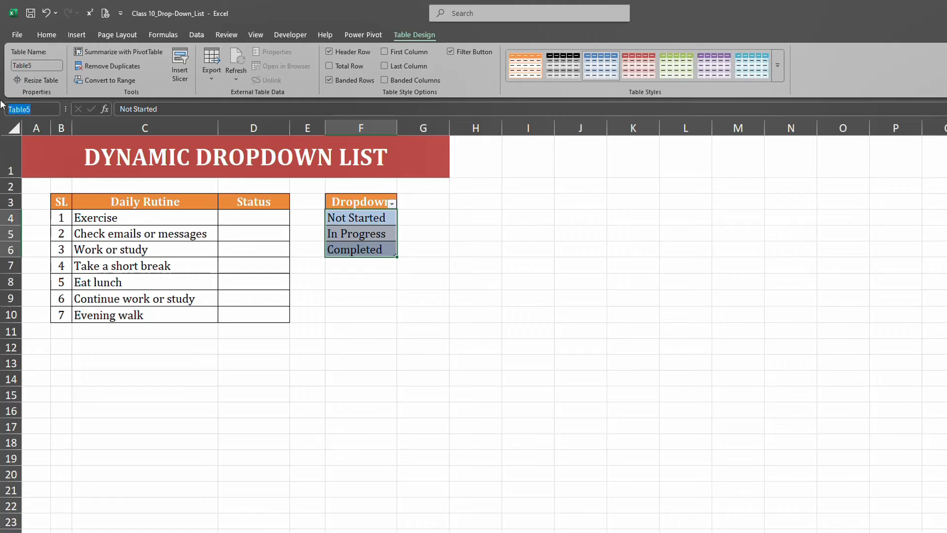
pyautogui.write('Dropdown')
pyautogui.press('Return')
# Apply list data validation with the source =Dropdown to the Status cells D4:D10.
pyautogui.moveTo(265, 219); pyautogui.dragTo(270, 315)
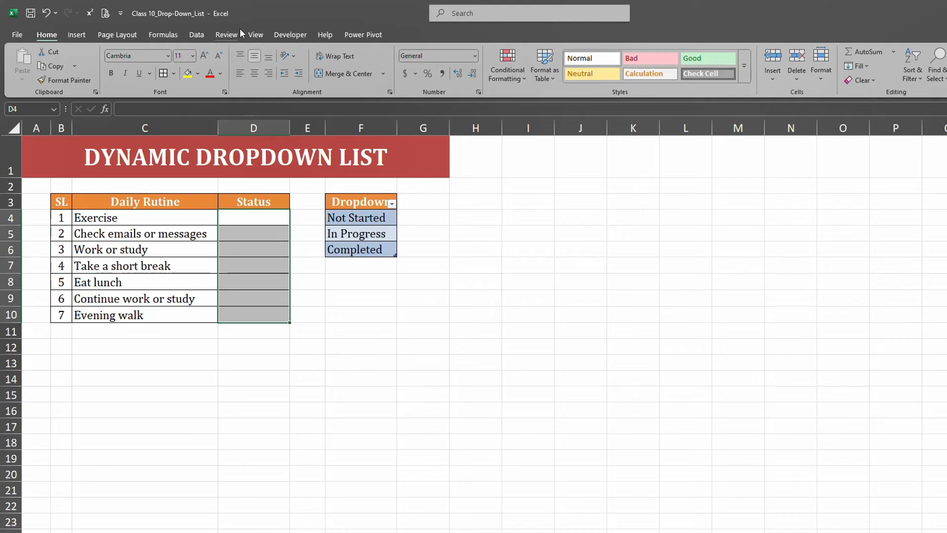
pyautogui.click(197, 33)
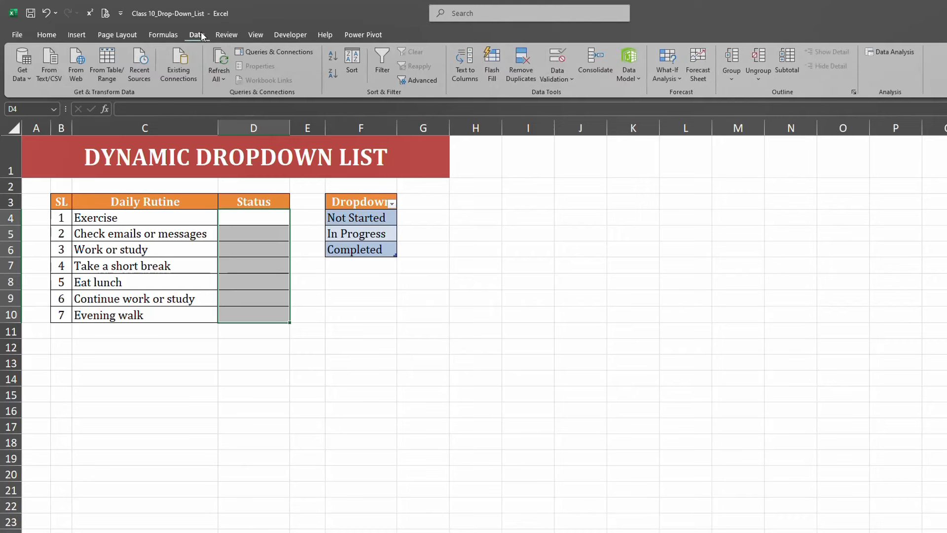
pyautogui.click(573, 78)
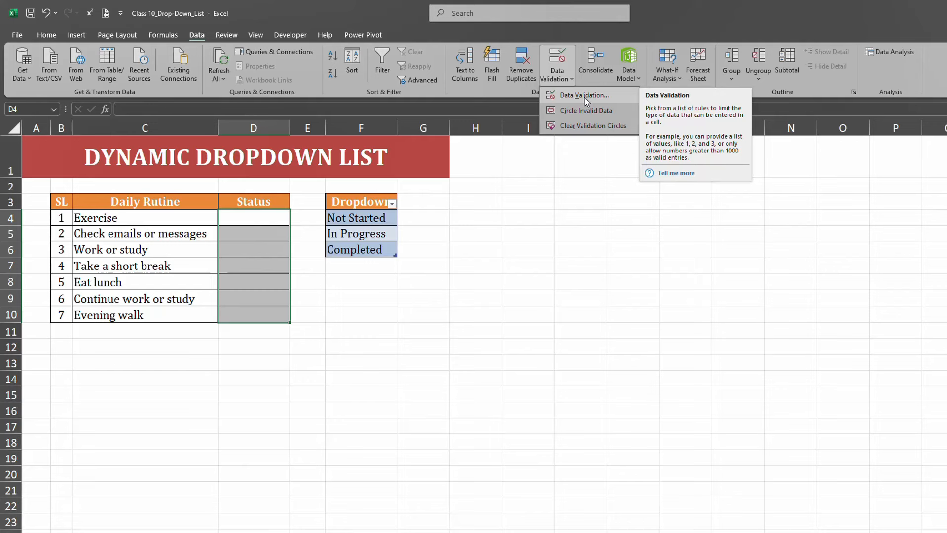
pyautogui.click(585, 96)
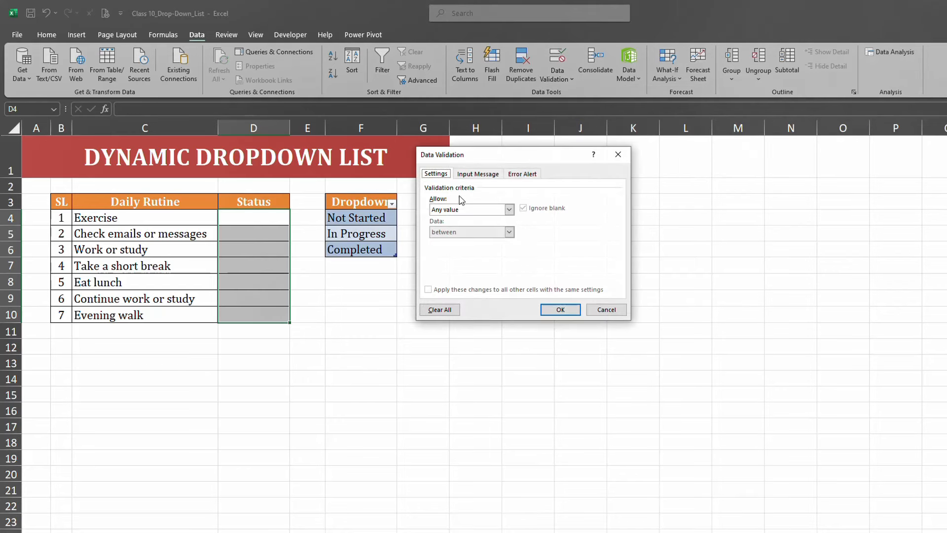
pyautogui.click(509, 209)
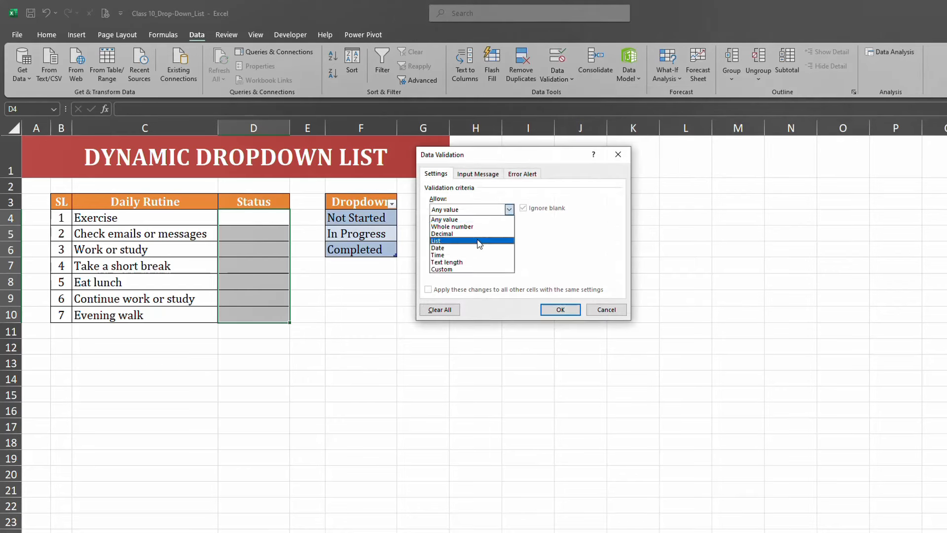
pyautogui.click(468, 241)
pyautogui.click(470, 254)
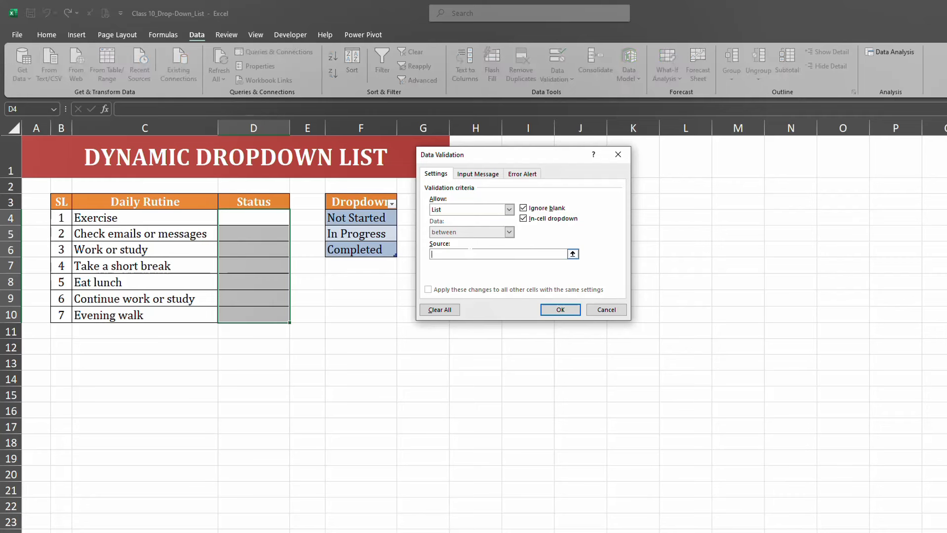
pyautogui.write('=Dropdown')
pyautogui.click(566, 311)
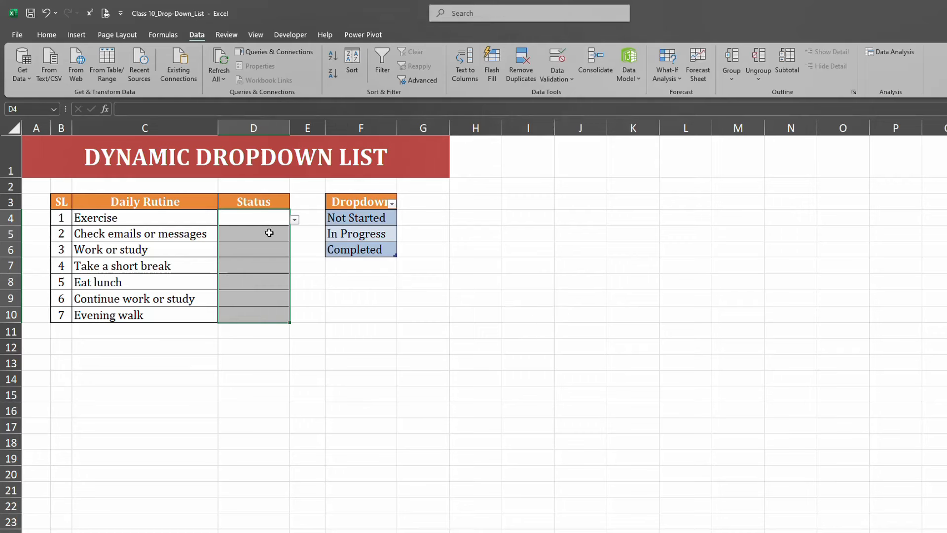
# Check the drop-down choices in D4 and set the Take a short break and Eat lunch statuses to In Progress.
pyautogui.click(273, 216)
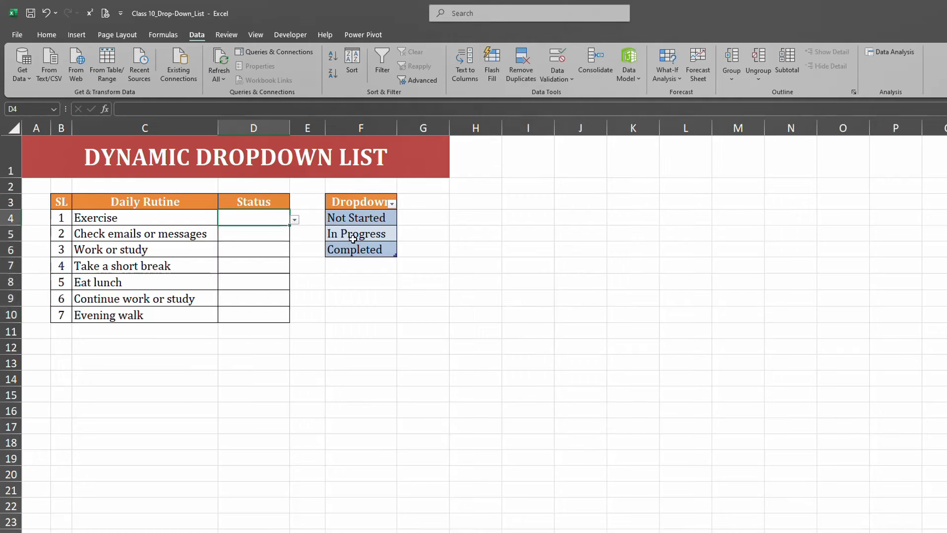
pyautogui.click(295, 220)
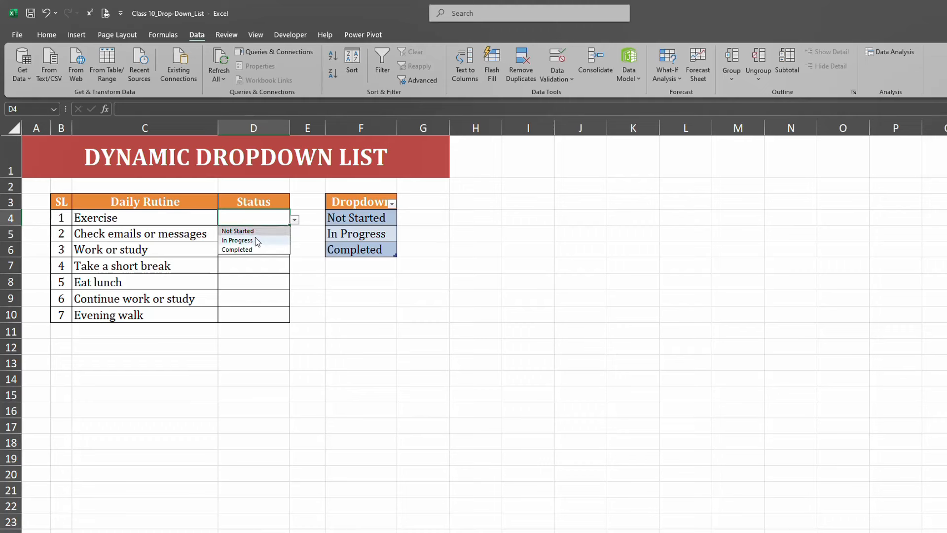
pyautogui.click(265, 277)
pyautogui.click(294, 284)
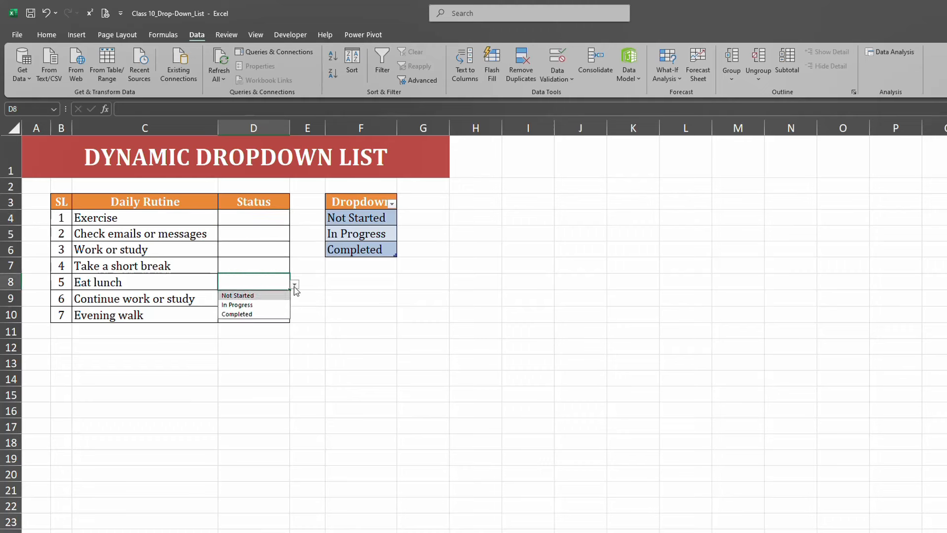
pyautogui.click(270, 306)
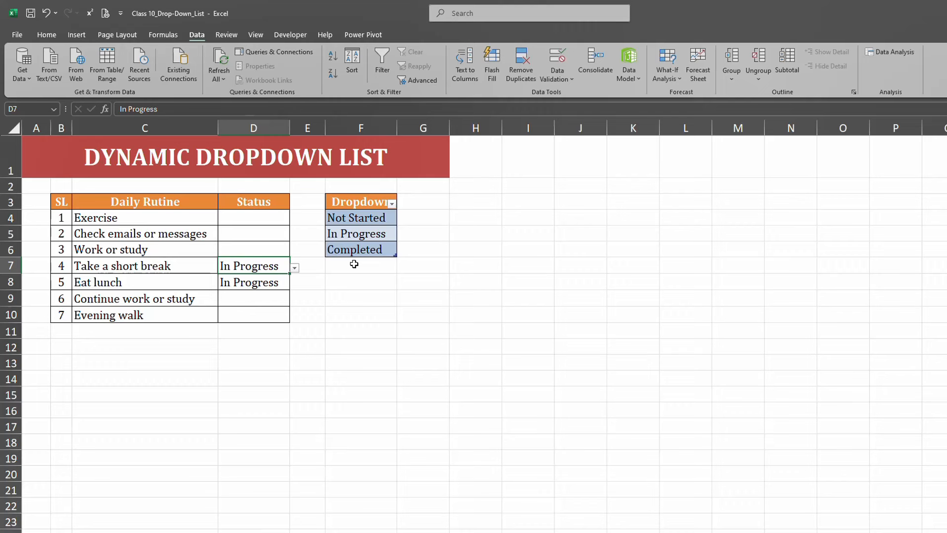
# Add the items Done in F7 and Not yet in F8, directly below the Dropdown table's last entry.
pyautogui.click(354, 264)
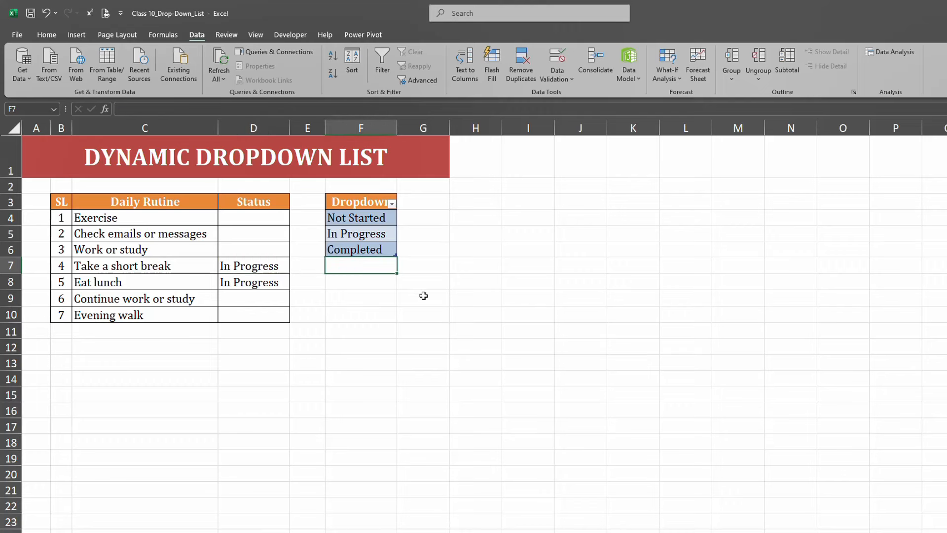
pyautogui.write('Done')
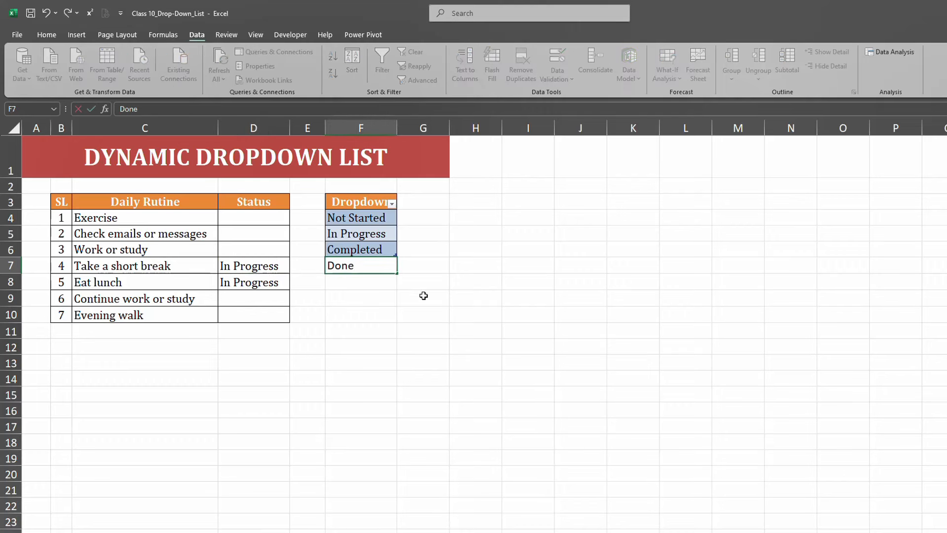
pyautogui.press('Return')
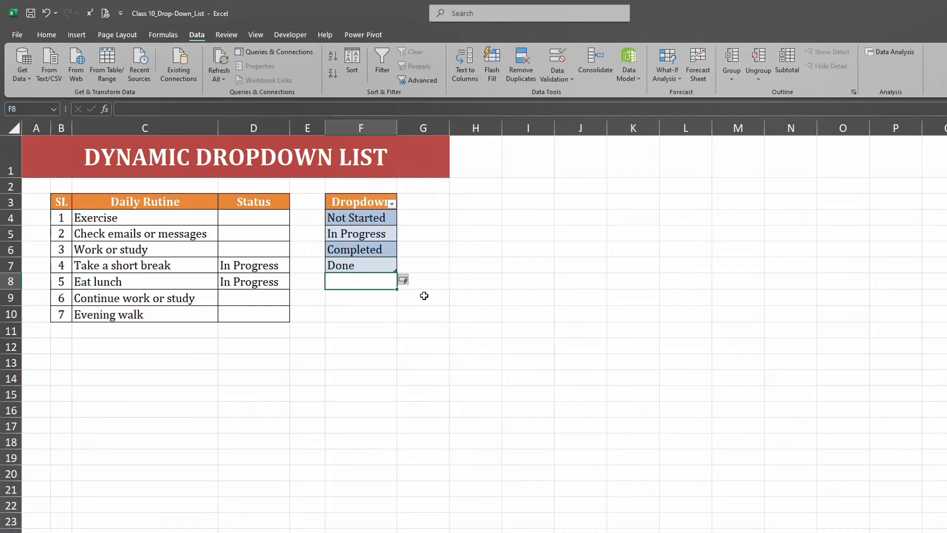
pyautogui.write('No')
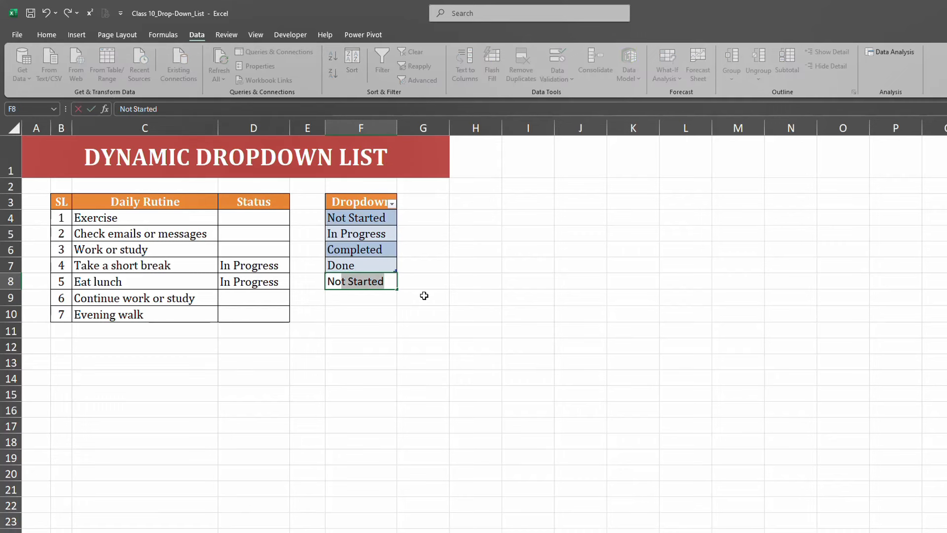
pyautogui.write('t yet')
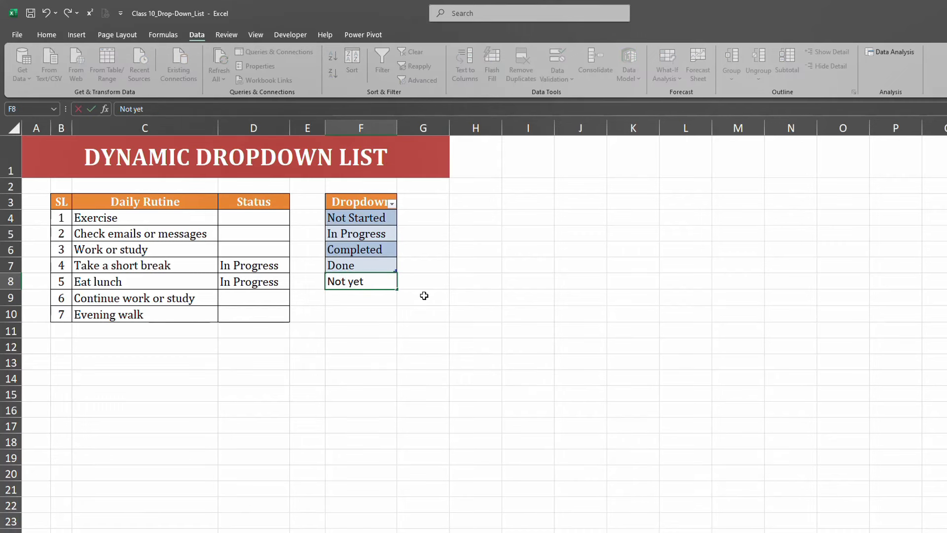
pyautogui.press('Return')
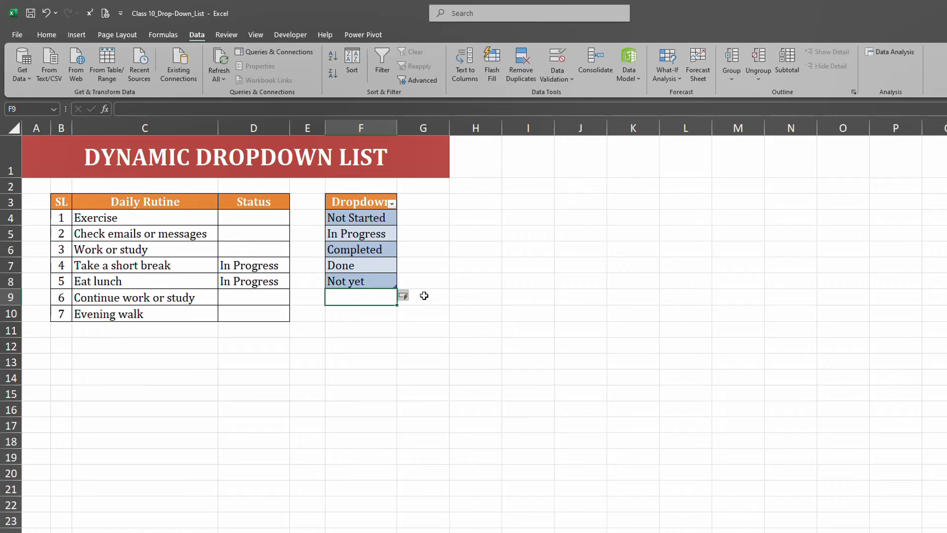
# Check the drop-down choices in Status cell D4 against the extended Dropdown table.
pyautogui.click(271, 218)
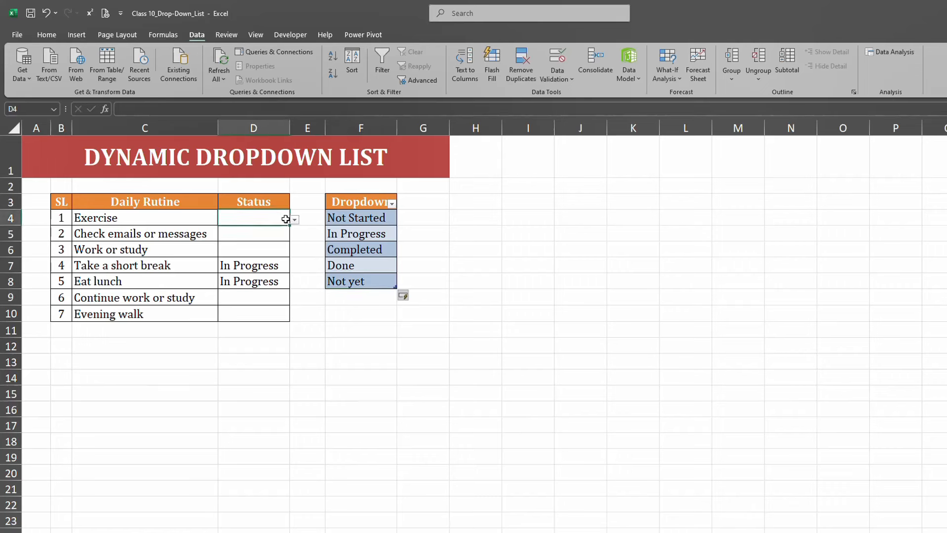
pyautogui.click(294, 220)
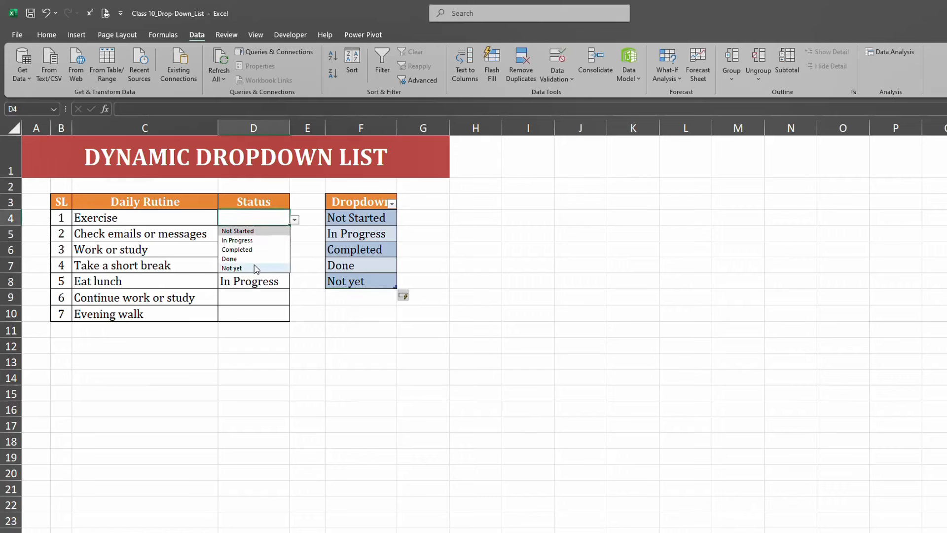
pyautogui.click(258, 314)
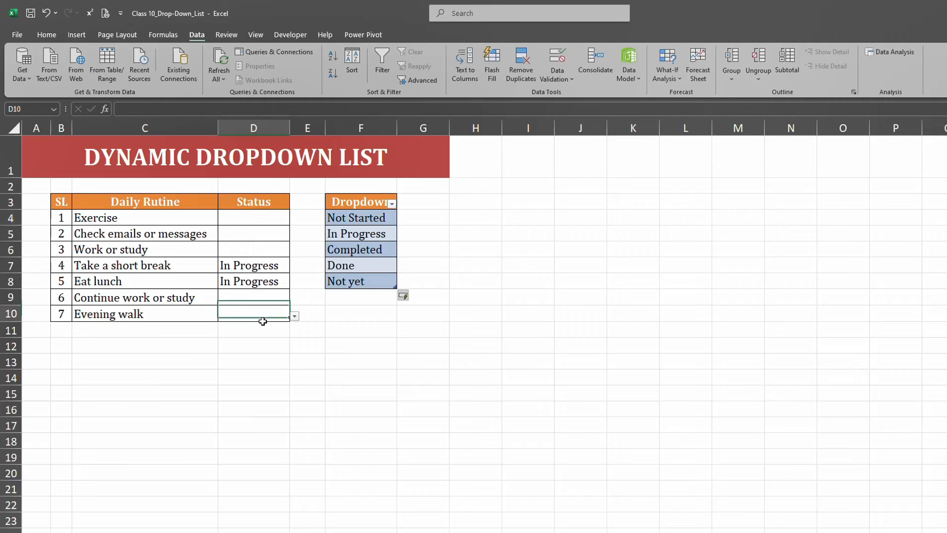
# Delete the table rows Completed, Done and Not yet in F6:F8 from the Dropdown table.
pyautogui.moveTo(363, 253); pyautogui.dragTo(368, 282)
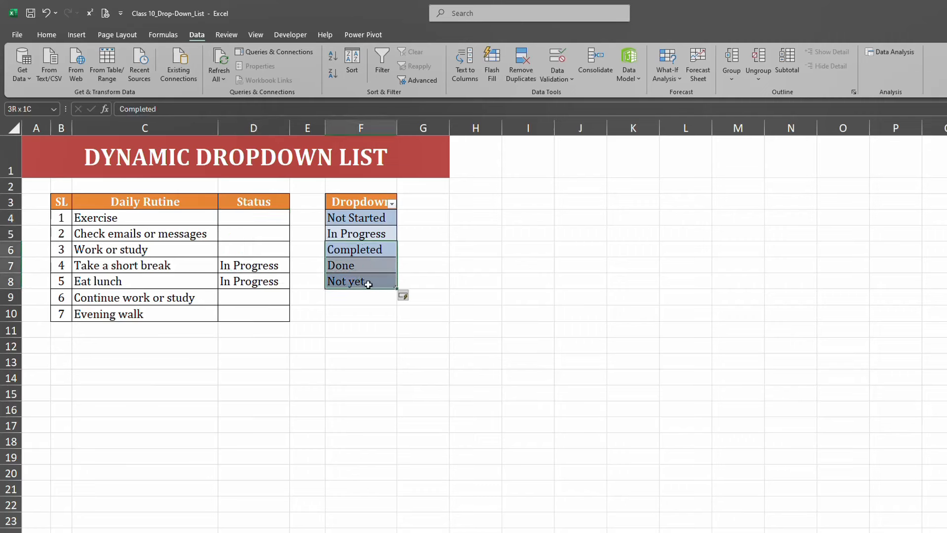
pyautogui.rightClick(368, 285)
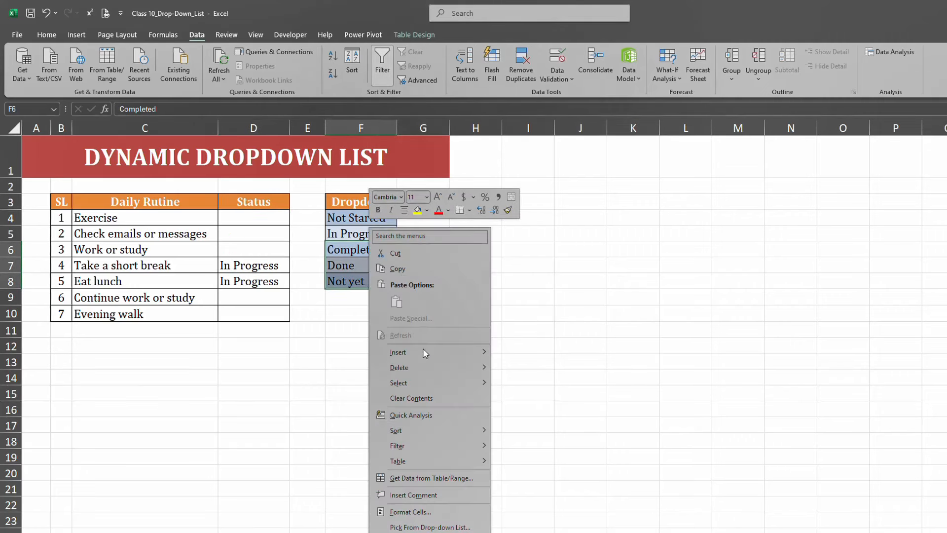
pyautogui.moveTo(423, 368)
pyautogui.click(533, 389)
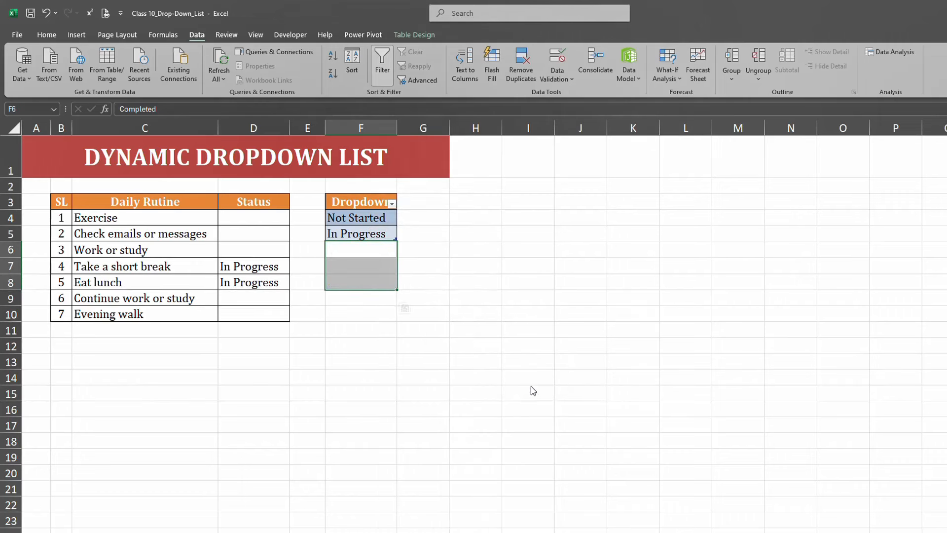
pyautogui.click(451, 365)
# Set the Exercise status in D4 to In Progress from its drop-down list.
pyautogui.click(279, 220)
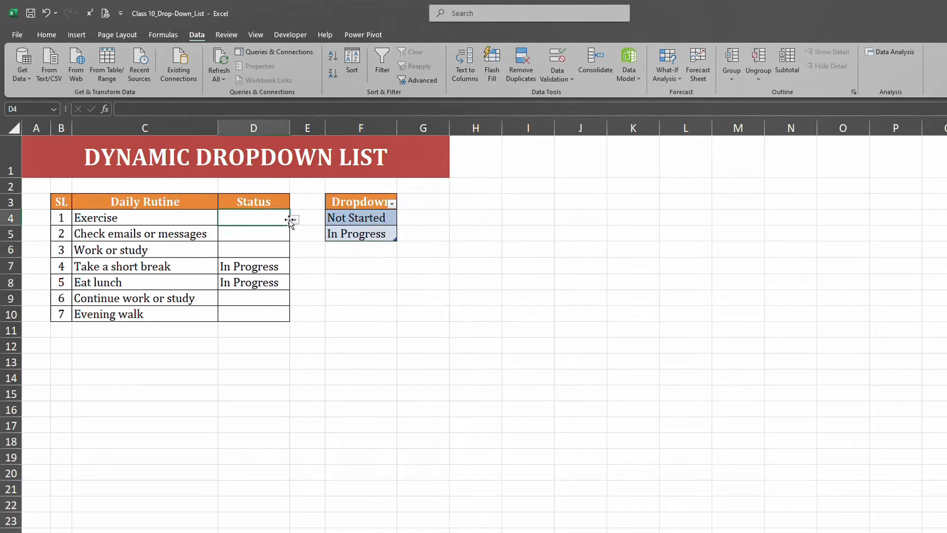
pyautogui.click(294, 219)
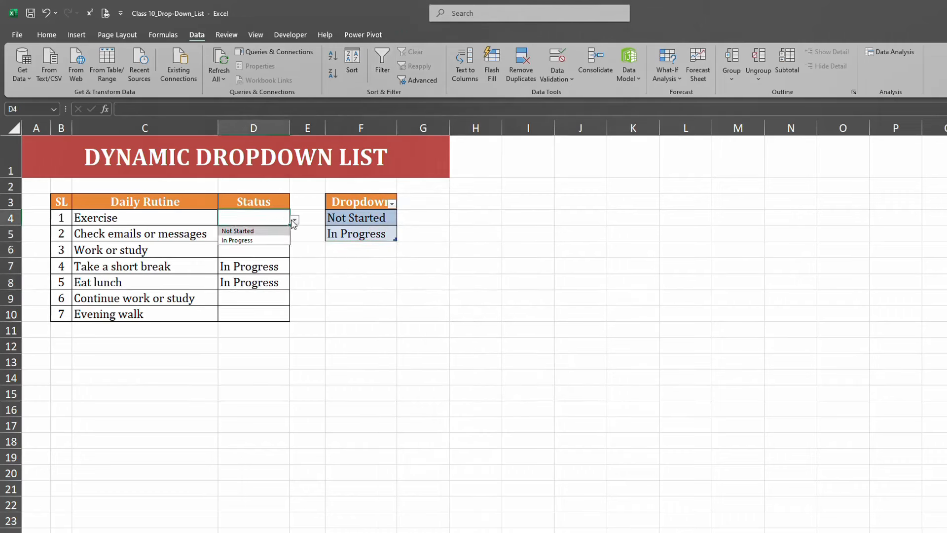
pyautogui.click(258, 240)
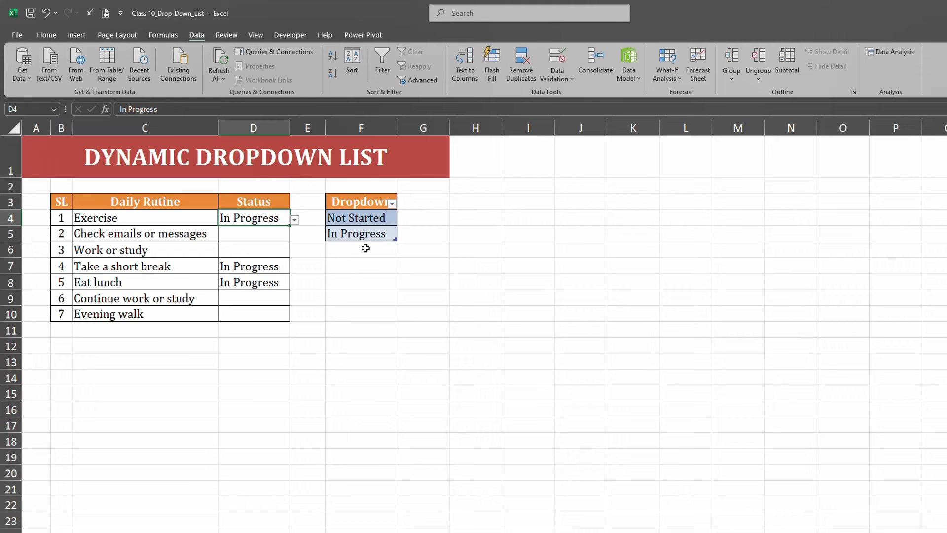
pyautogui.click(261, 270)
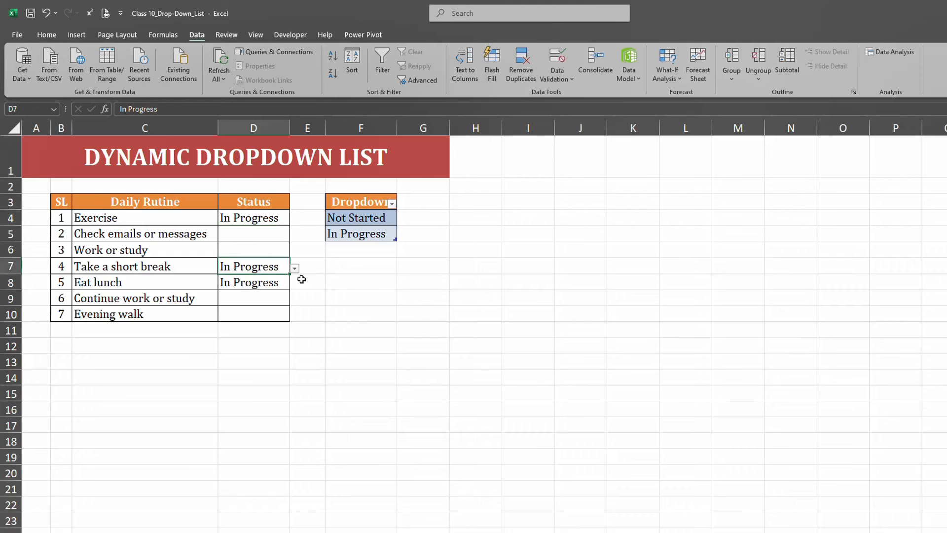
# Try the off-list entry jhuyj in Status cell D6, cancel it, and enter Not Started for Work or study instead.
pyautogui.click(275, 249)
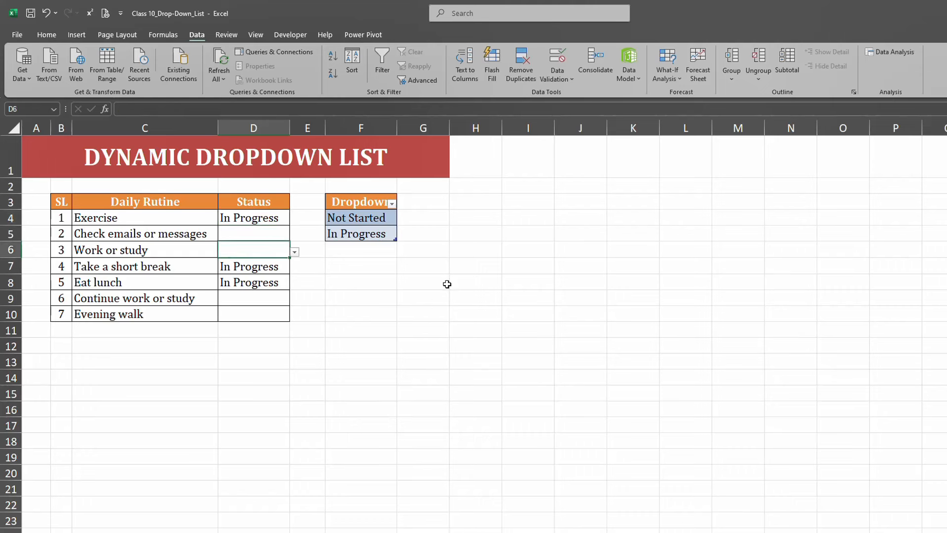
pyautogui.write('jhuyj')
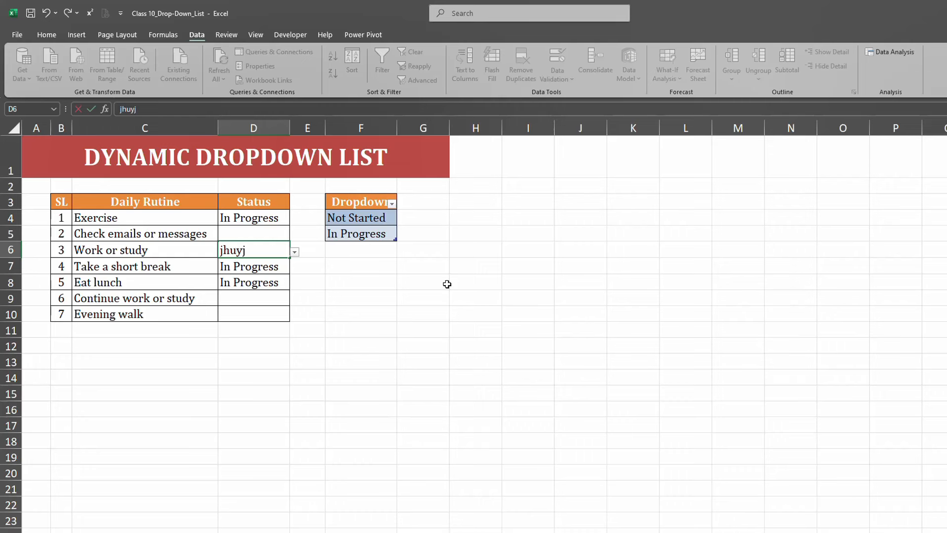
pyautogui.press('Return')
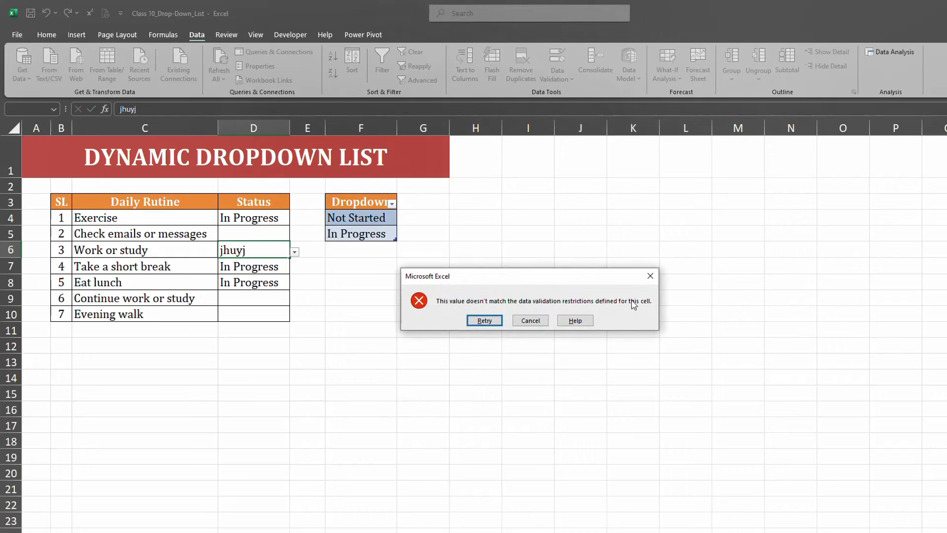
pyautogui.click(536, 323)
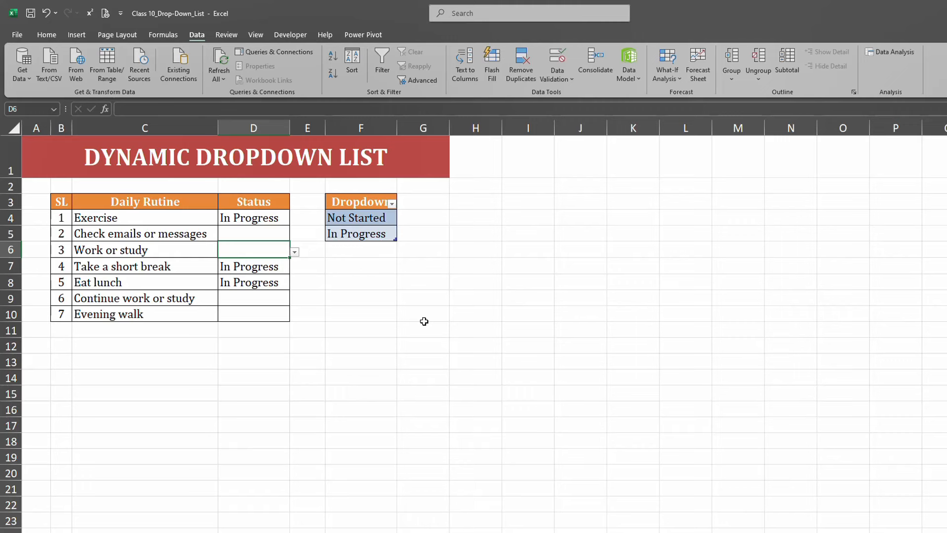
pyautogui.write('Not Started')
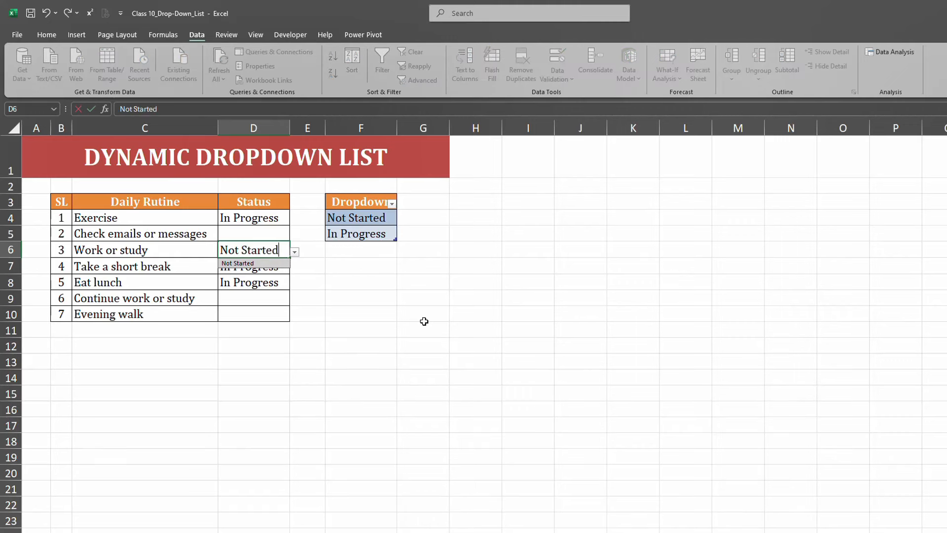
pyautogui.press('Return')
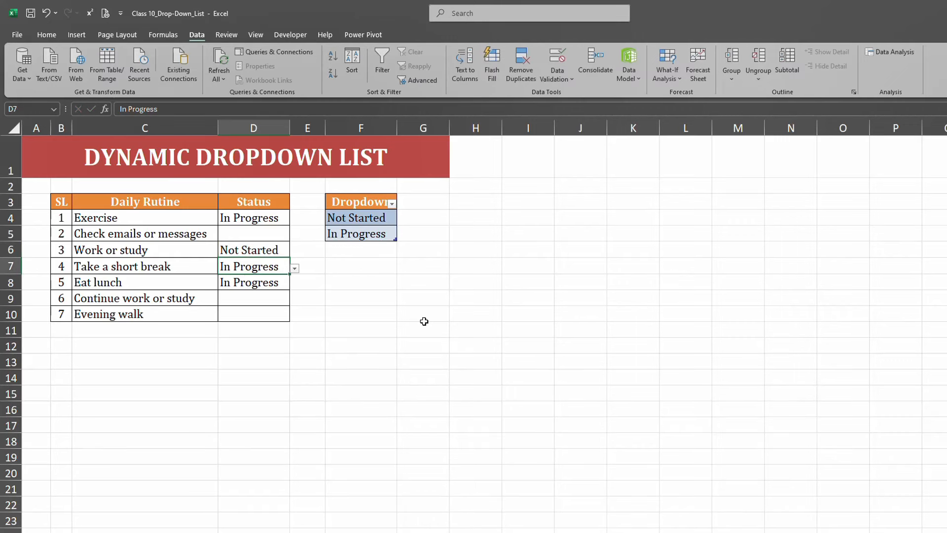
# Try the off-list entry zdfgbhgn in Status cell D5 for Check emails or messages, and cancel it.
pyautogui.moveTo(371, 219); pyautogui.dragTo(390, 236)
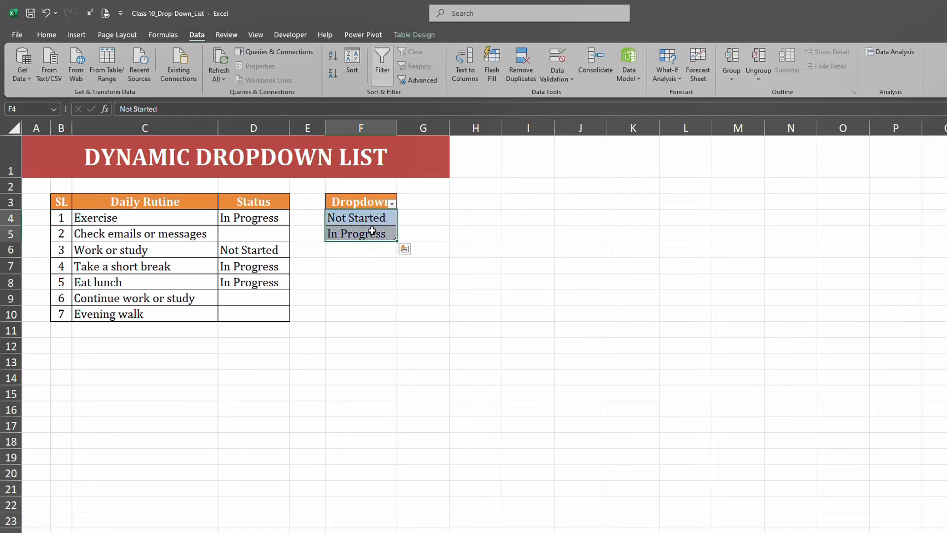
pyautogui.click(273, 231)
pyautogui.write('zdfgbhgn')
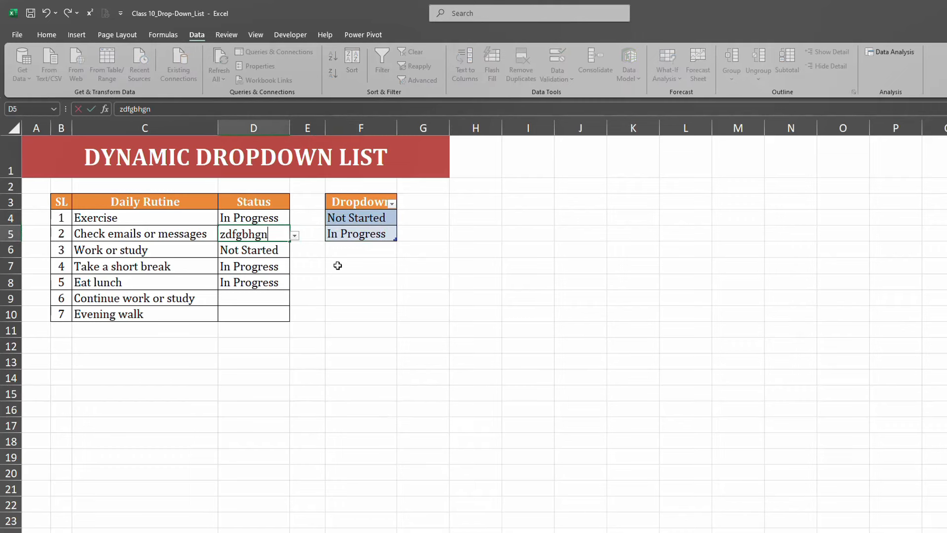
pyautogui.press('Return')
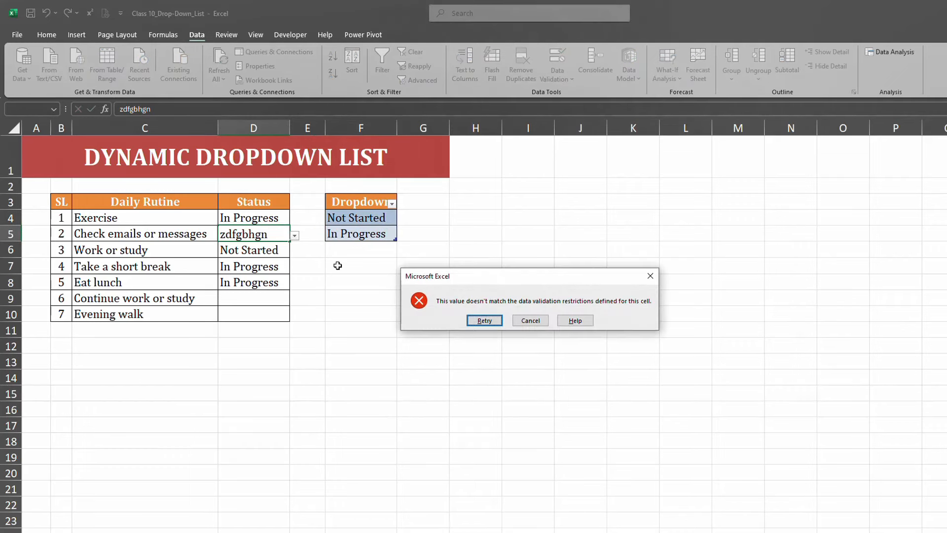
pyautogui.click(530, 321)
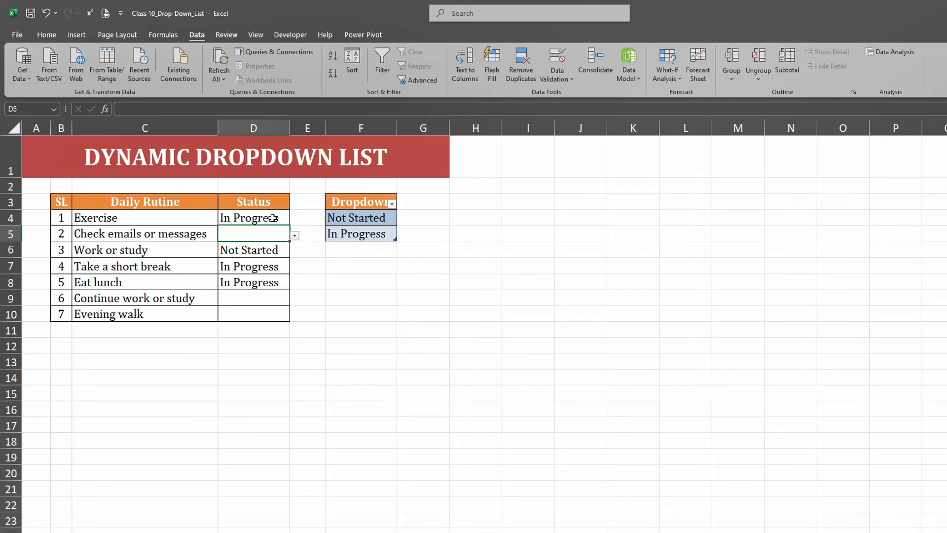
# Turn off the error alert for invalid data in the data validation of Status cells D4:D10.
pyautogui.moveTo(272, 218); pyautogui.dragTo(276, 313)
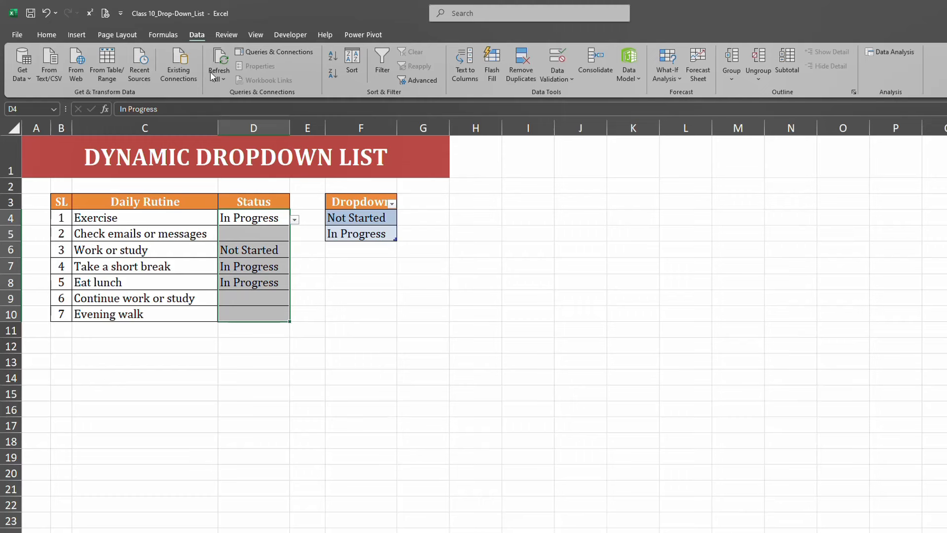
pyautogui.click(570, 80)
pyautogui.click(580, 94)
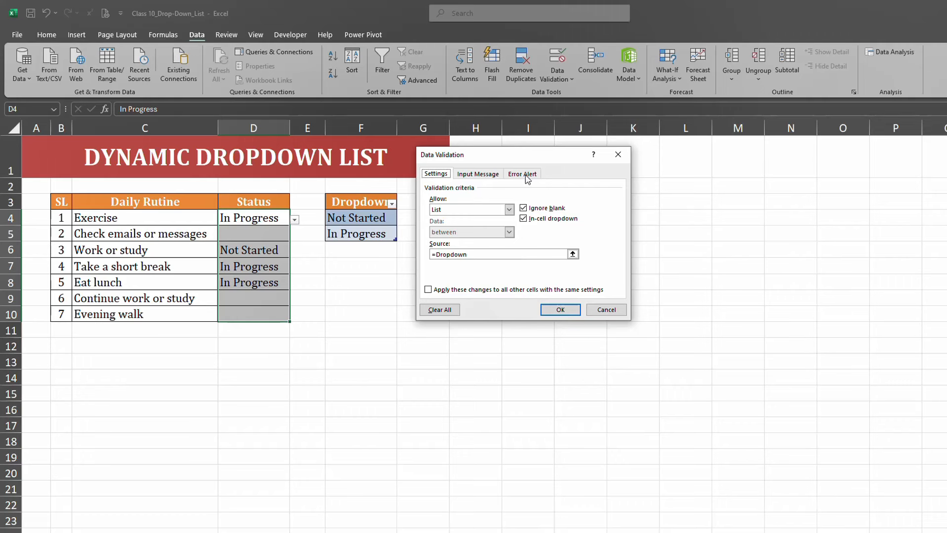
pyautogui.click(526, 175)
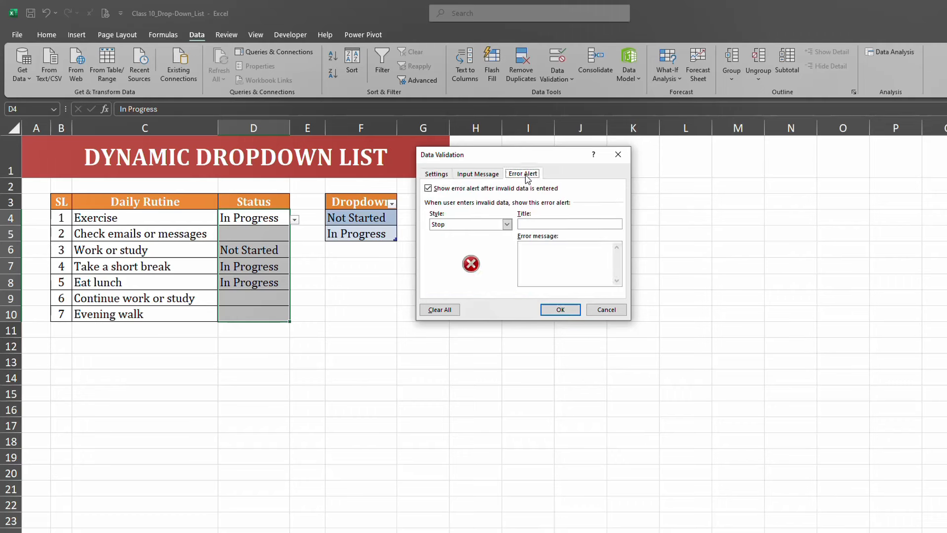
pyautogui.click(429, 189)
pyautogui.click(560, 310)
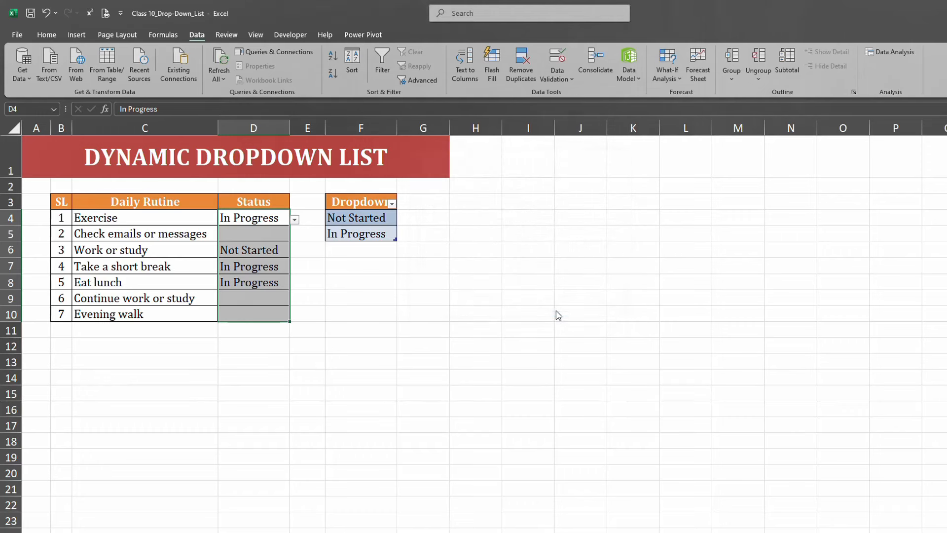
# Set the Check emails or messages status in D5 to Not Started from its drop-down list.
pyautogui.click(273, 235)
pyautogui.click(294, 235)
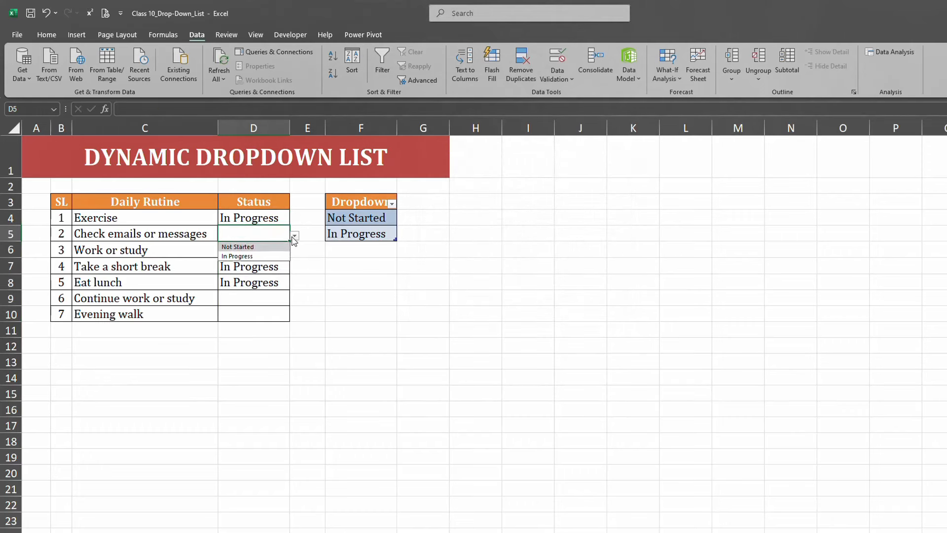
pyautogui.click(247, 244)
# Add Done as a new item in F6, directly below In Progress in the Dropdown table.
pyautogui.click(347, 247)
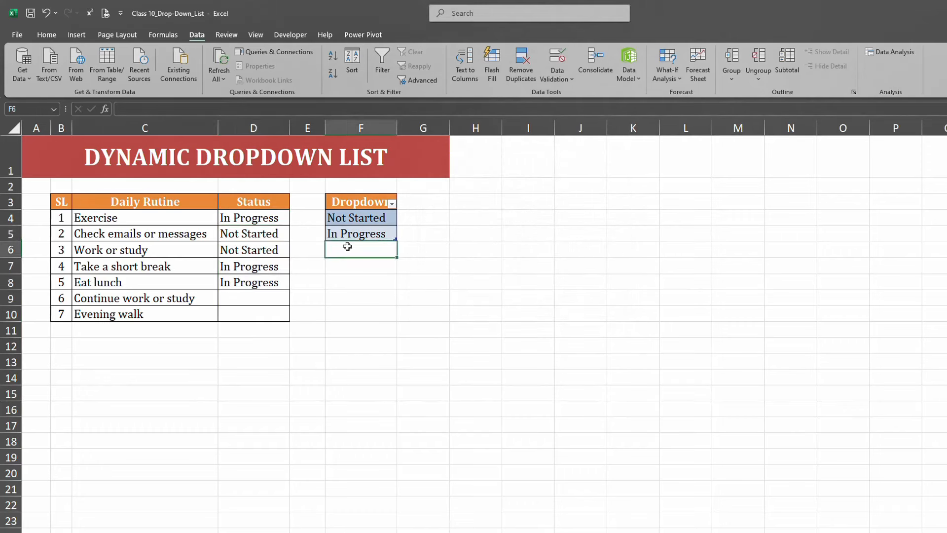
pyautogui.write('Done')
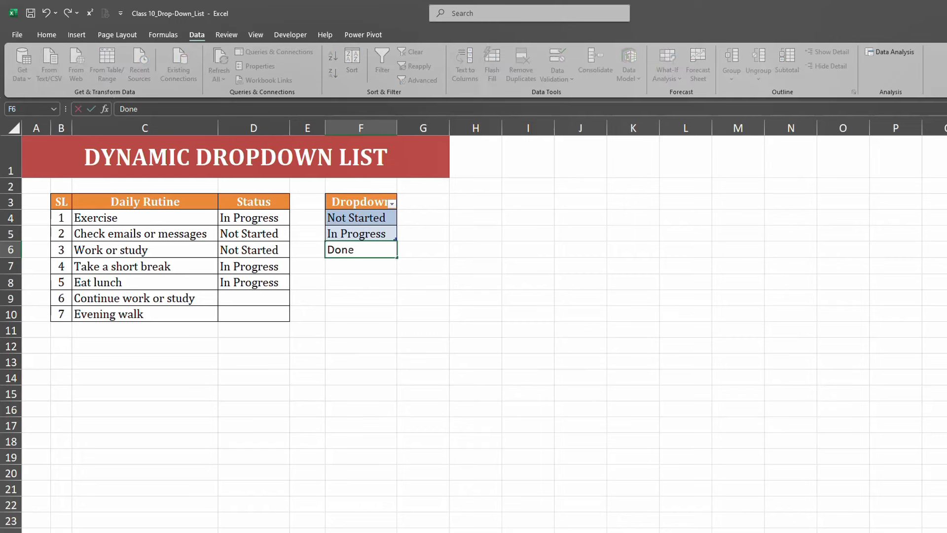
pyautogui.press('Return')
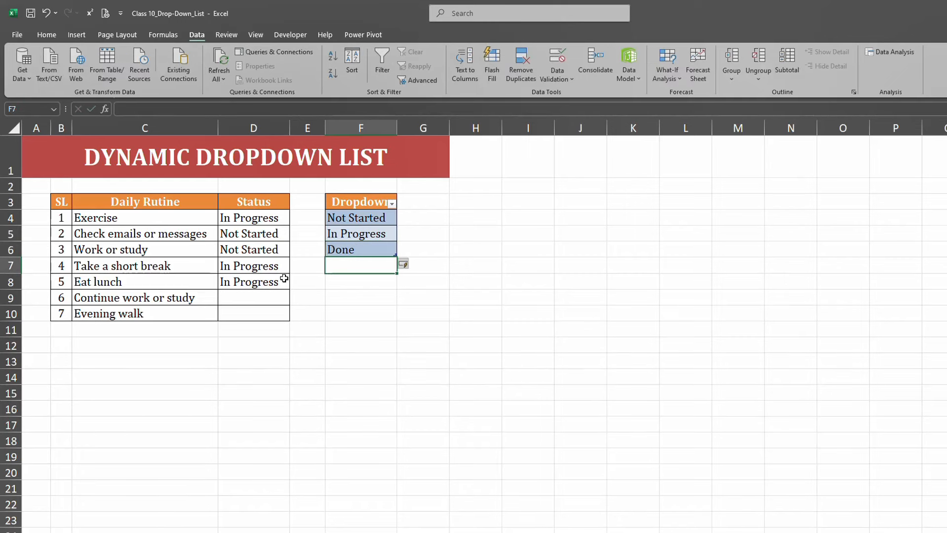
# Enter the off-list text liasfgh as the Continue work or study status in D9.
pyautogui.click(274, 301)
pyautogui.click(294, 300)
pyautogui.write('lias')
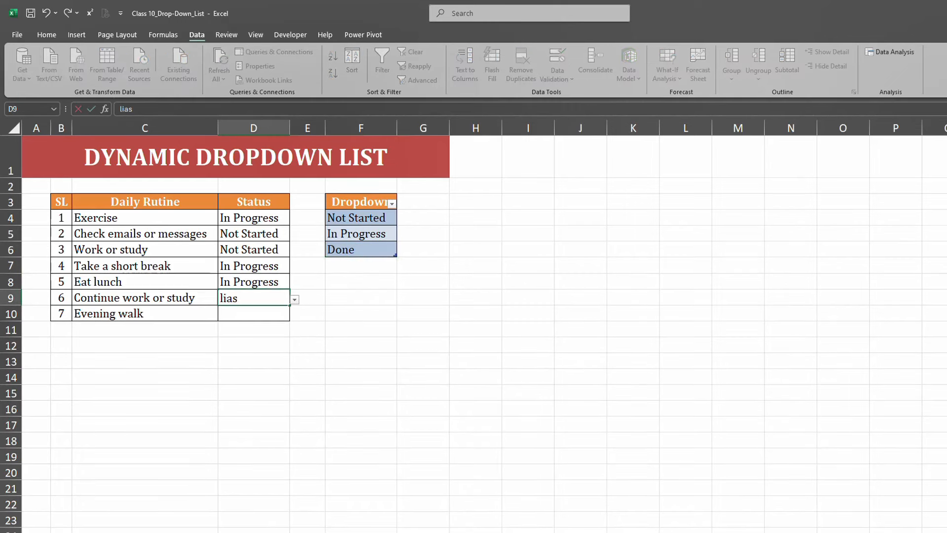
pyautogui.write('fgh')
pyautogui.press('Return')
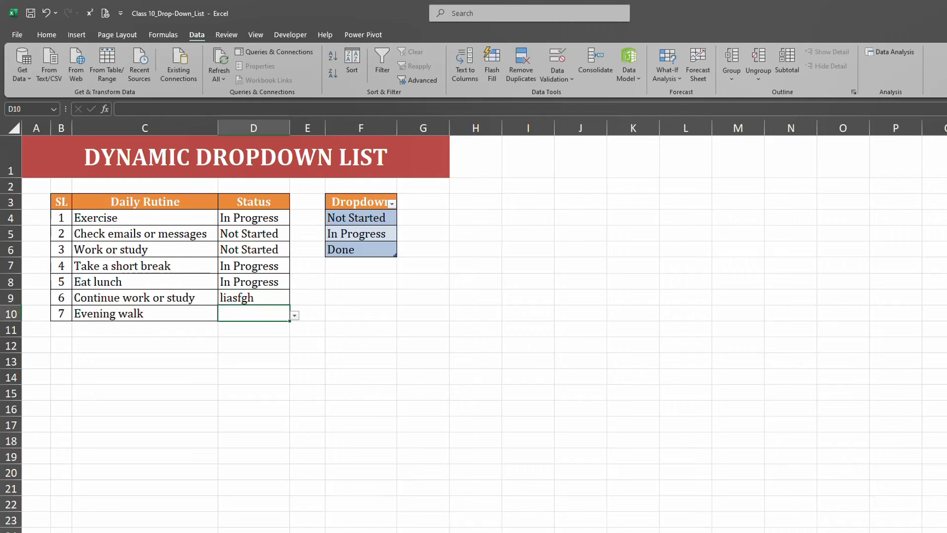